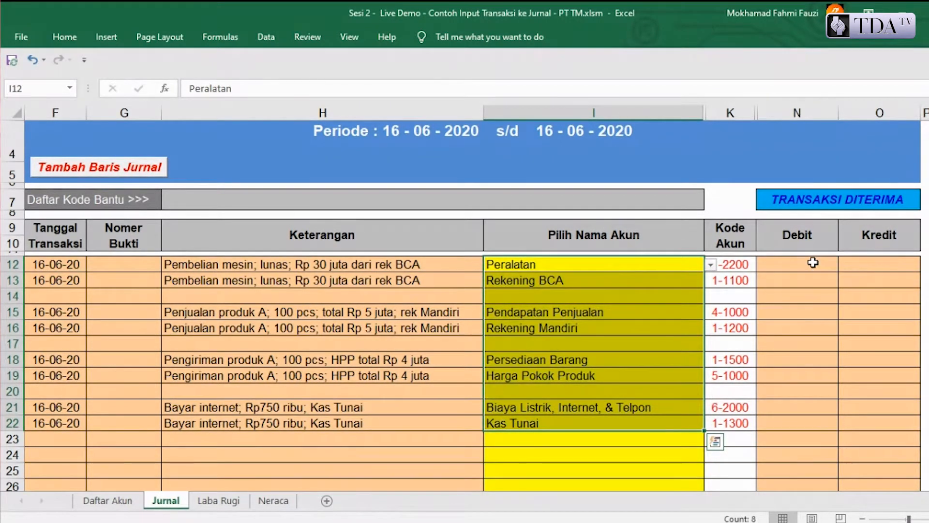
- Look over the empty Debit and Kredit cells in journal rows 12 to 22, and review the balances on the Laba Rugi sheet
{"action": "left_click_drag", "start_coordinate": [813, 263], "coordinate": [871, 419]}
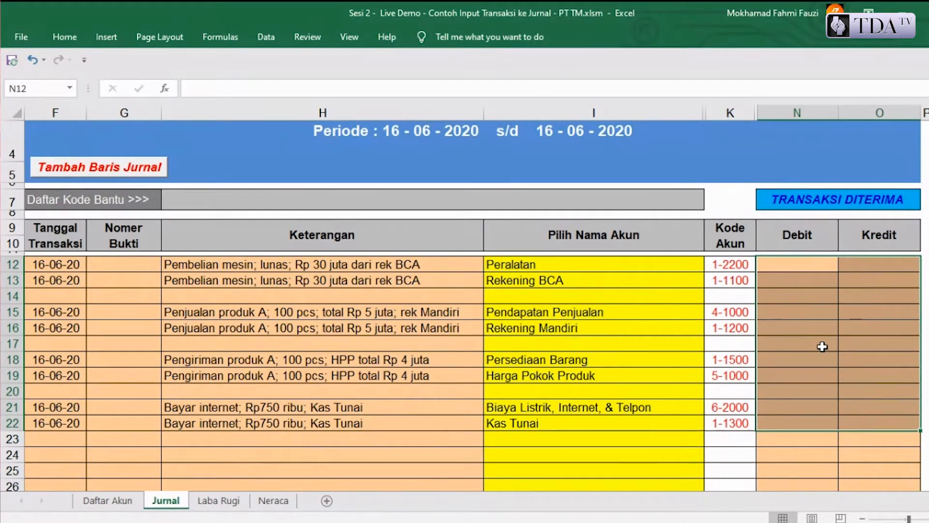
{"action": "left_click", "coordinate": [806, 272]}
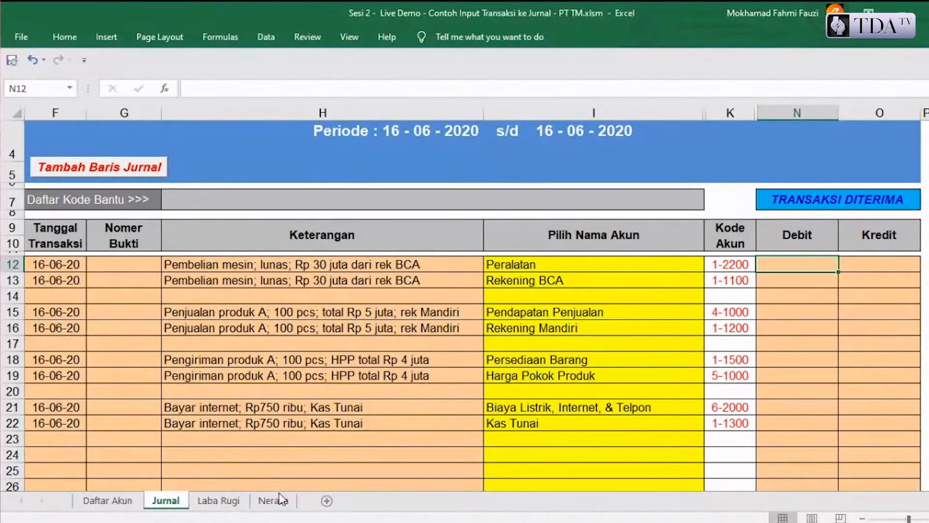
{"action": "left_click", "coordinate": [236, 501]}
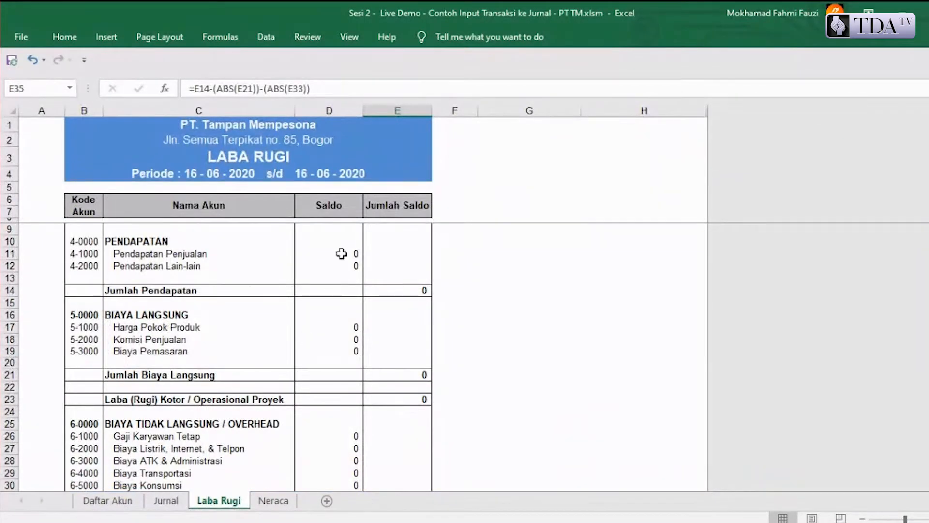
{"action": "scroll", "coordinate": [365, 269], "scroll_direction": "down", "scroll_amount": 1}
{"action": "scroll", "coordinate": [365, 270], "scroll_direction": "down", "scroll_amount": 3}
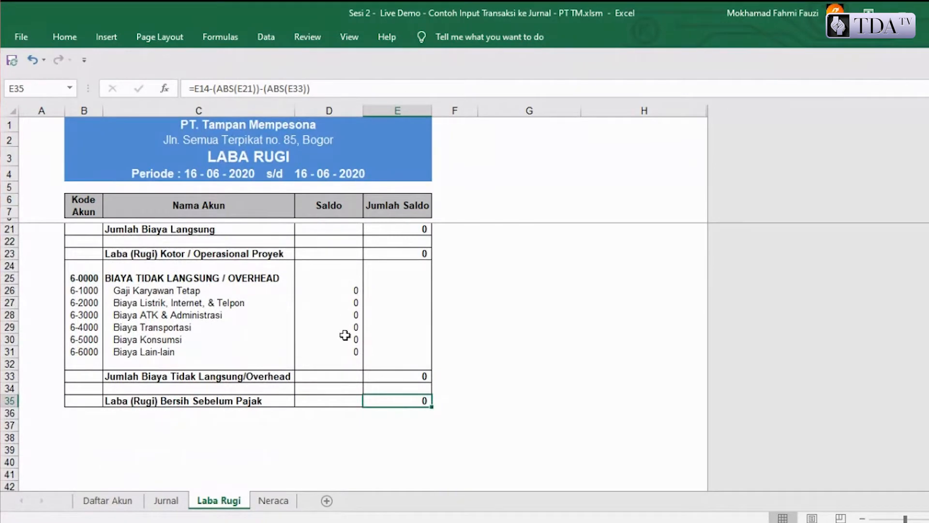
{"action": "scroll", "coordinate": [355, 376], "scroll_direction": "up", "scroll_amount": 4}
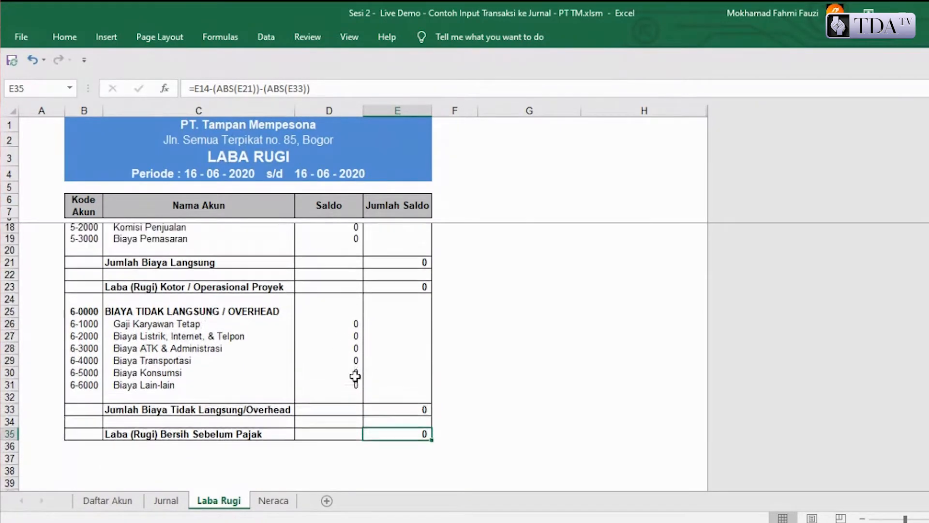
- Examine the opening balances of the current and fixed asset accounts on the Neraca sheet, from Rekening BCA through Peralatan
{"action": "left_click", "coordinate": [277, 503]}
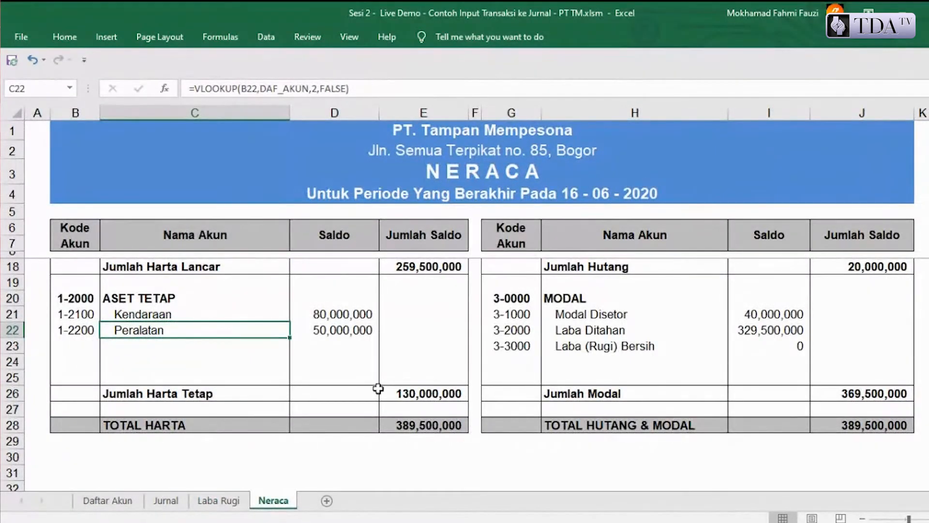
{"action": "scroll", "coordinate": [377, 389], "scroll_direction": "up", "scroll_amount": 3}
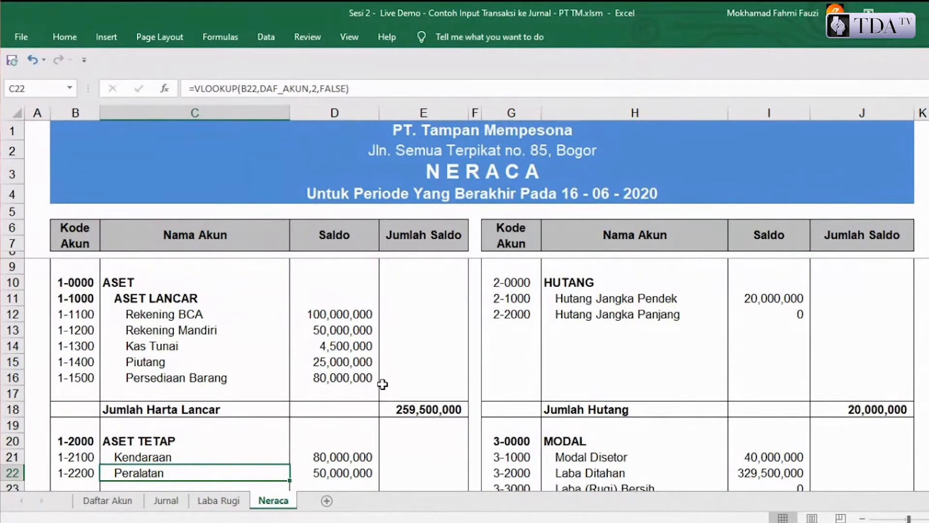
{"action": "left_click", "coordinate": [335, 312]}
{"action": "left_click", "coordinate": [343, 329]}
{"action": "left_click", "coordinate": [350, 344]}
{"action": "left_click", "coordinate": [354, 363]}
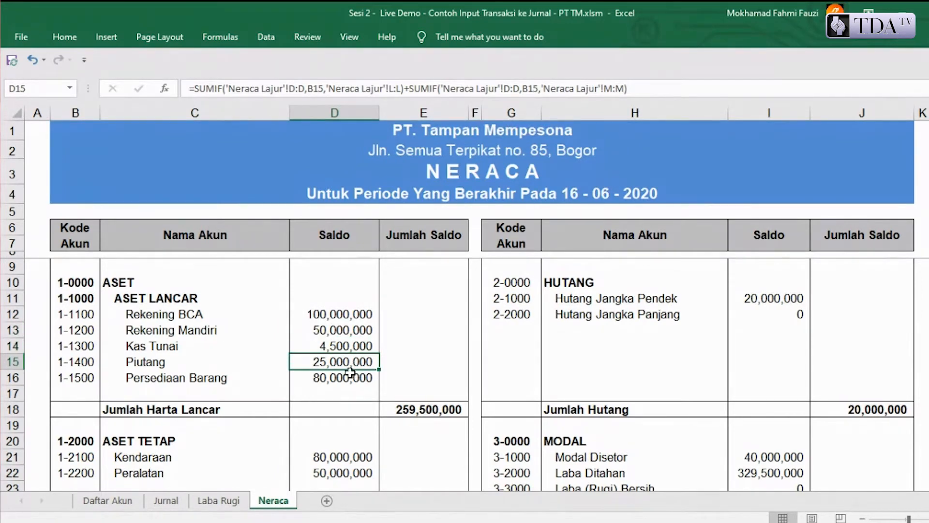
{"action": "left_click", "coordinate": [357, 378]}
{"action": "scroll", "coordinate": [369, 387], "scroll_direction": "down", "scroll_amount": 1}
{"action": "scroll", "coordinate": [368, 387], "scroll_direction": "down", "scroll_amount": 1}
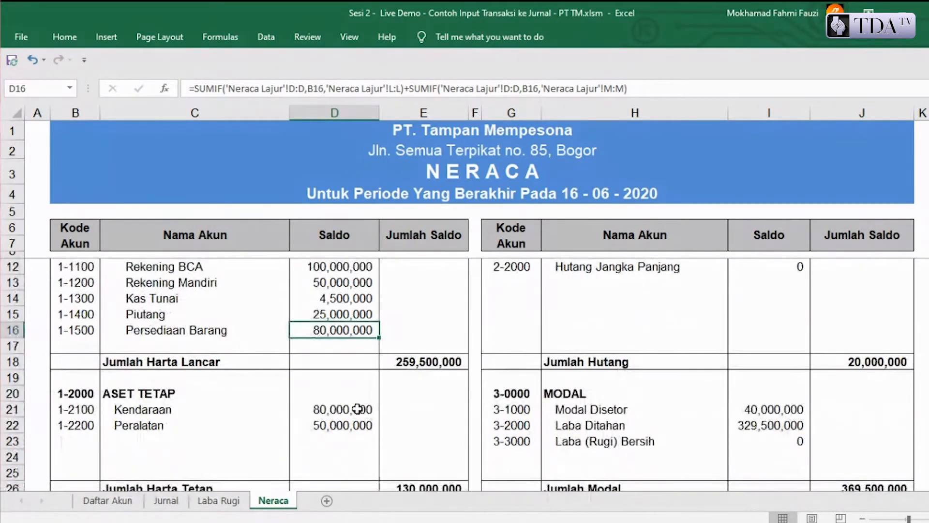
{"action": "left_click", "coordinate": [356, 409]}
{"action": "left_click", "coordinate": [358, 425]}
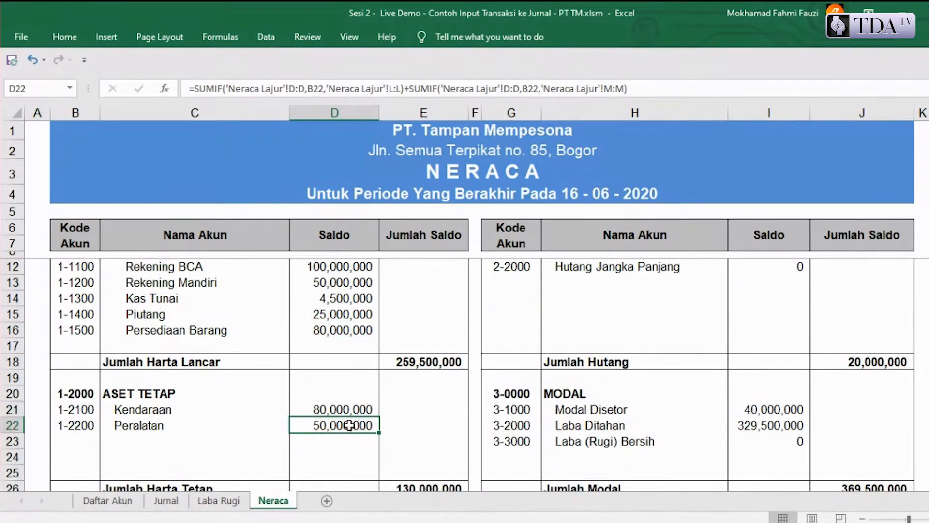
{"action": "scroll", "coordinate": [375, 420], "scroll_direction": "up", "scroll_amount": 1}
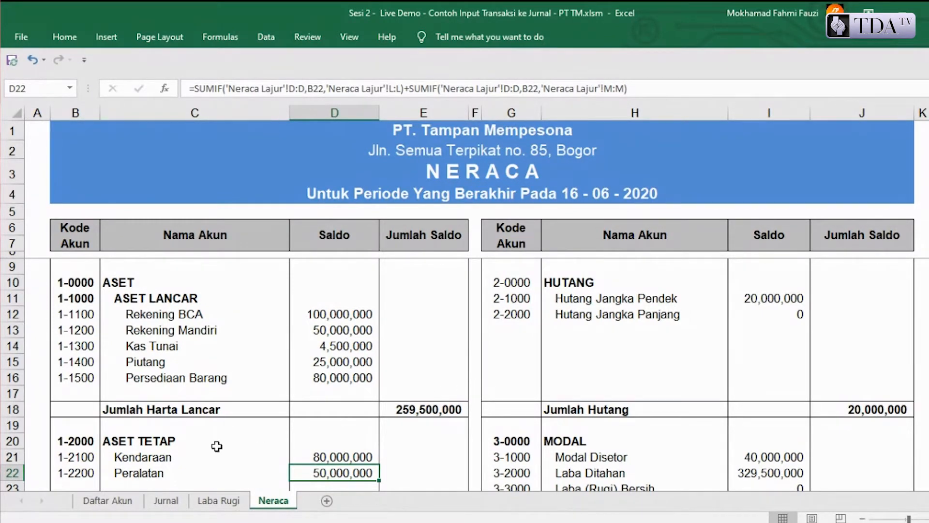
- On the Jurnal sheet, enter a debit of 30,000,000 for Peralatan in the machine purchase transaction on row 12
{"action": "left_click", "coordinate": [178, 498]}
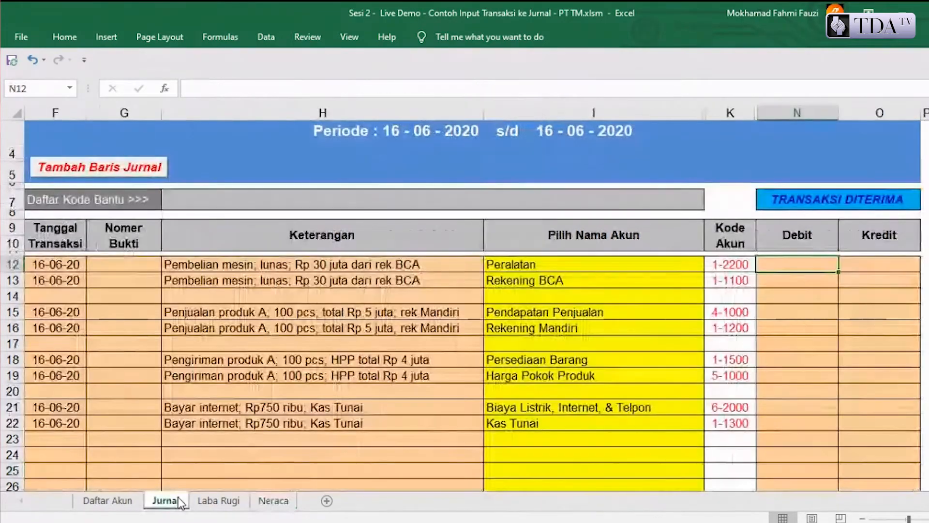
{"action": "left_click", "coordinate": [568, 265]}
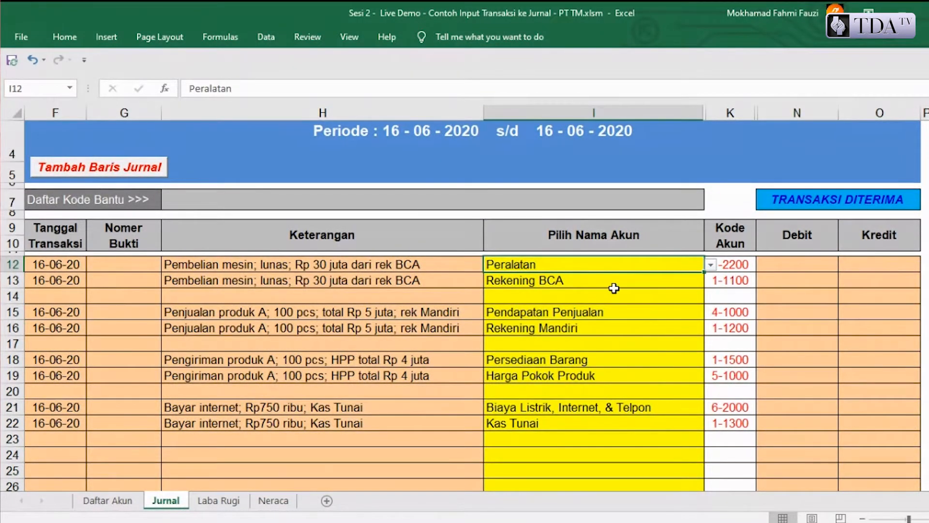
{"action": "left_click_drag", "start_coordinate": [457, 261], "coordinate": [453, 278]}
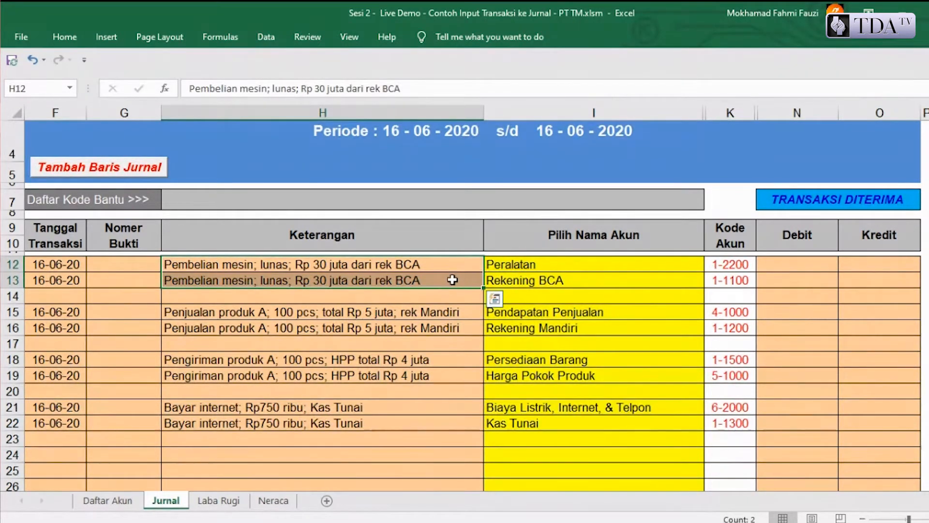
{"action": "left_click", "coordinate": [536, 264]}
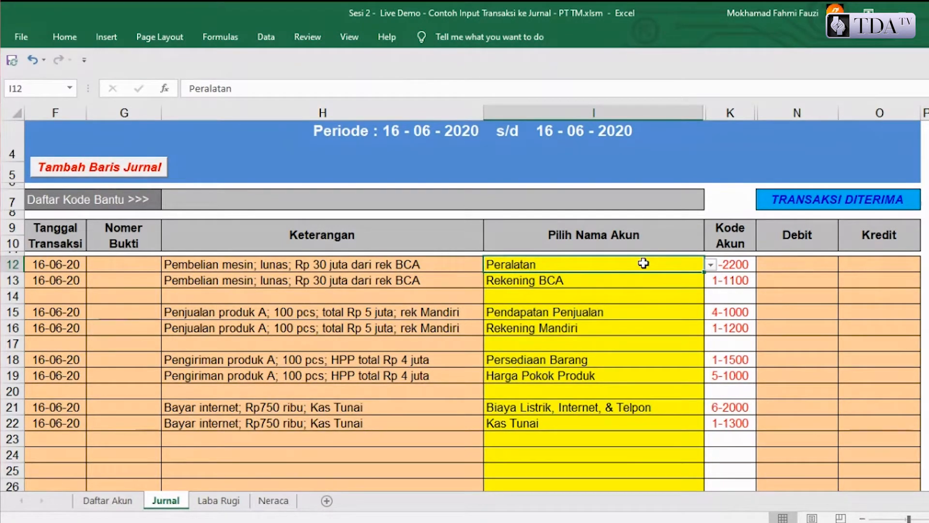
{"action": "left_click", "coordinate": [777, 261]}
{"action": "type", "text": "3"}
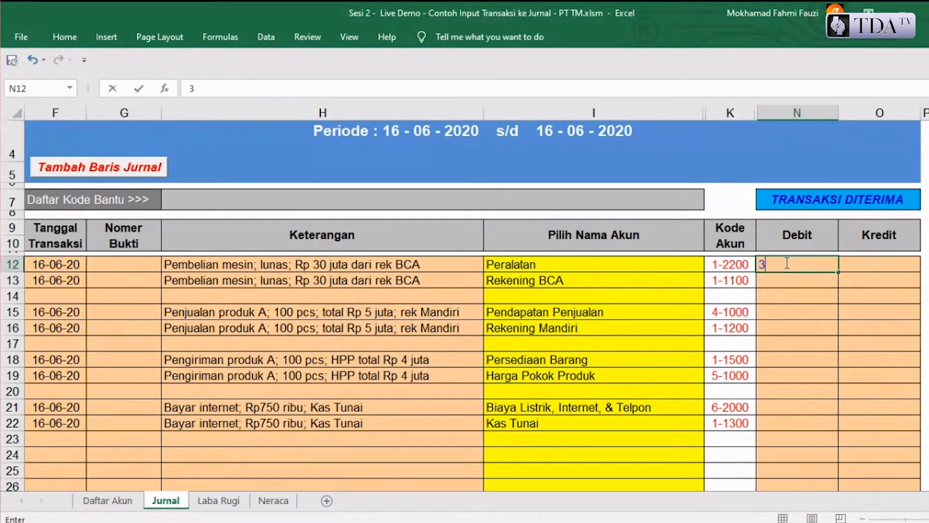
{"action": "type", "text": "0,000,00"}
{"action": "type", "text": "0"}
{"action": "key", "text": "Return"}
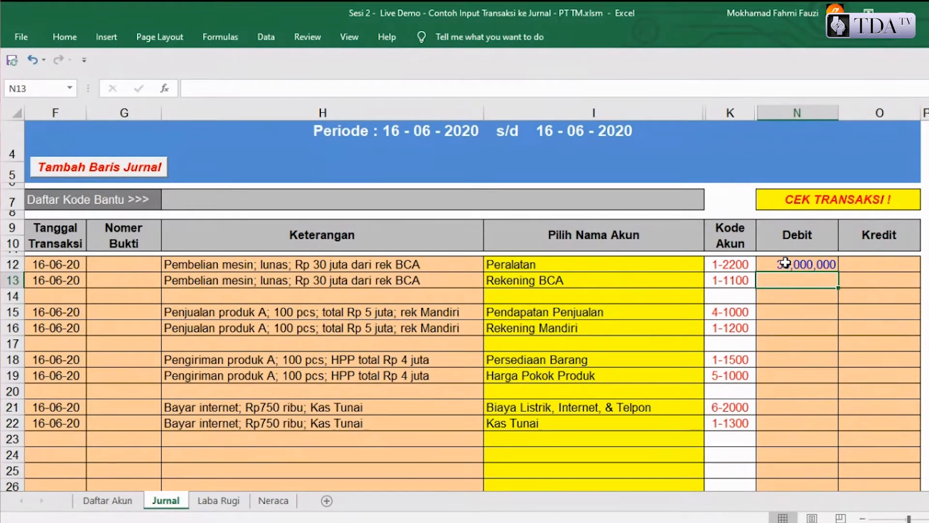
- Enter a credit of 30,000,000 for Rekening BCA in the machine purchase transaction on row 13
{"action": "left_click", "coordinate": [859, 276]}
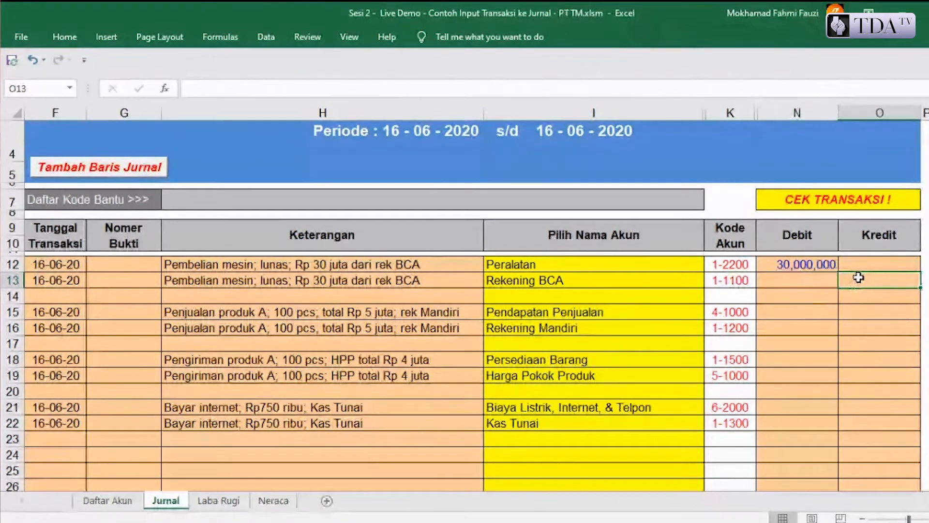
{"action": "type", "text": "30000000"}
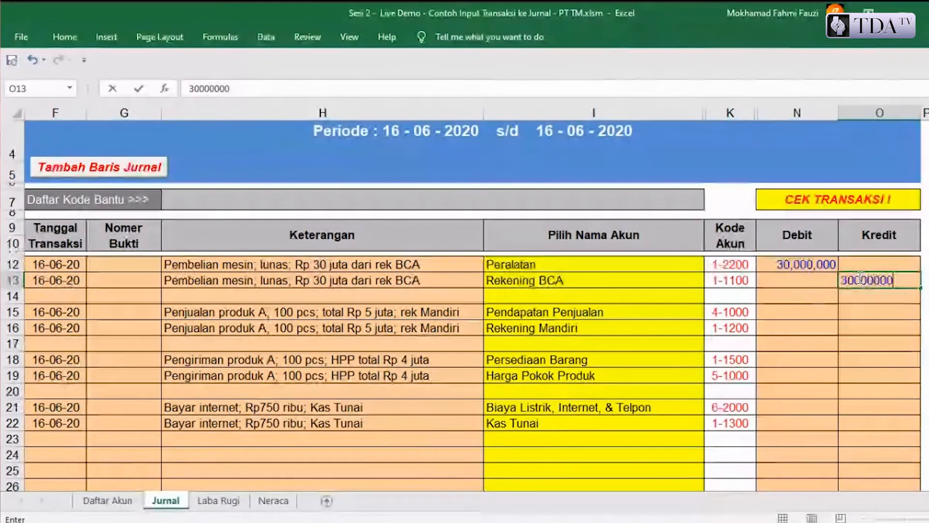
{"action": "key", "text": "Return"}
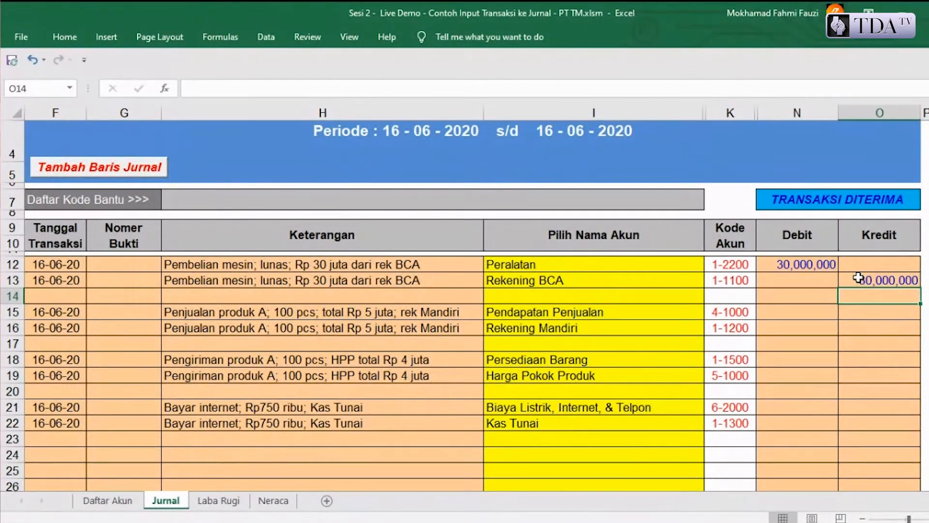
- Review the Peralatan and Rekening BCA account names and the credit amount of the machine purchase entry
{"action": "left_click", "coordinate": [648, 285]}
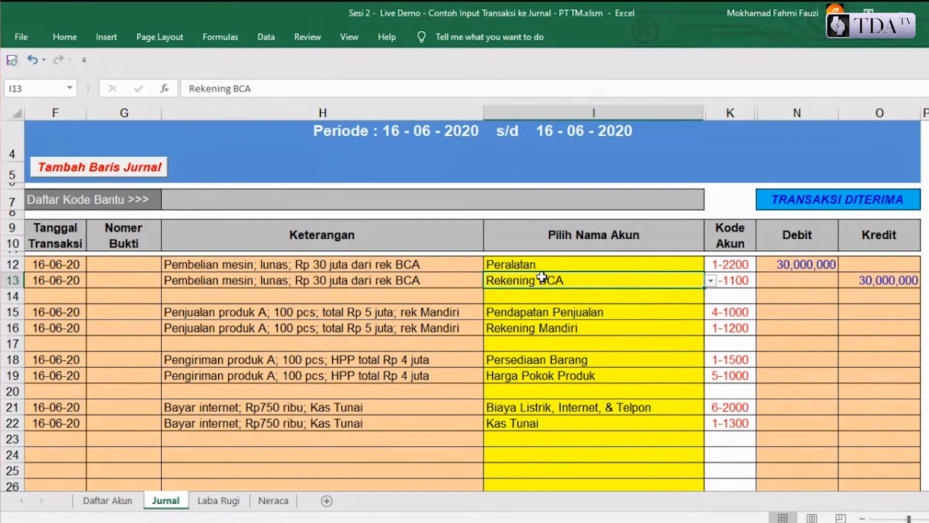
{"action": "left_click", "coordinate": [902, 279]}
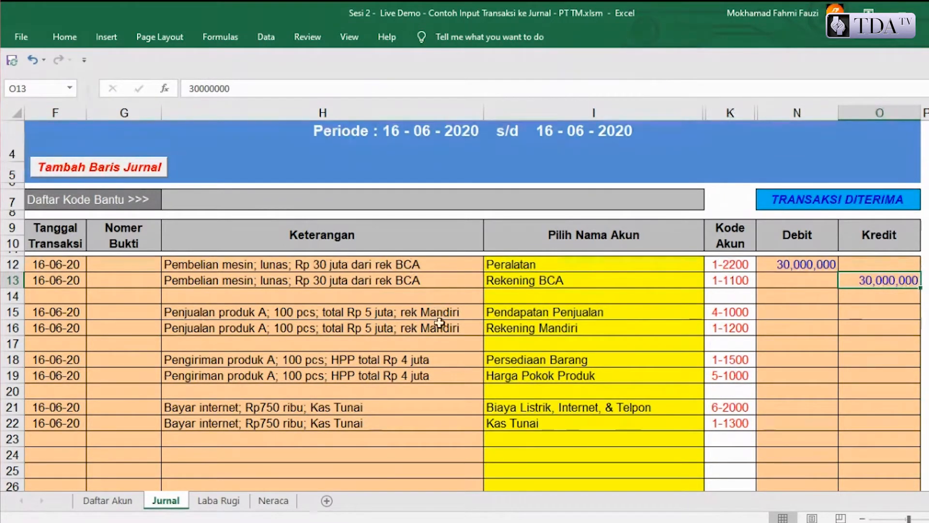
{"action": "left_click", "coordinate": [535, 286]}
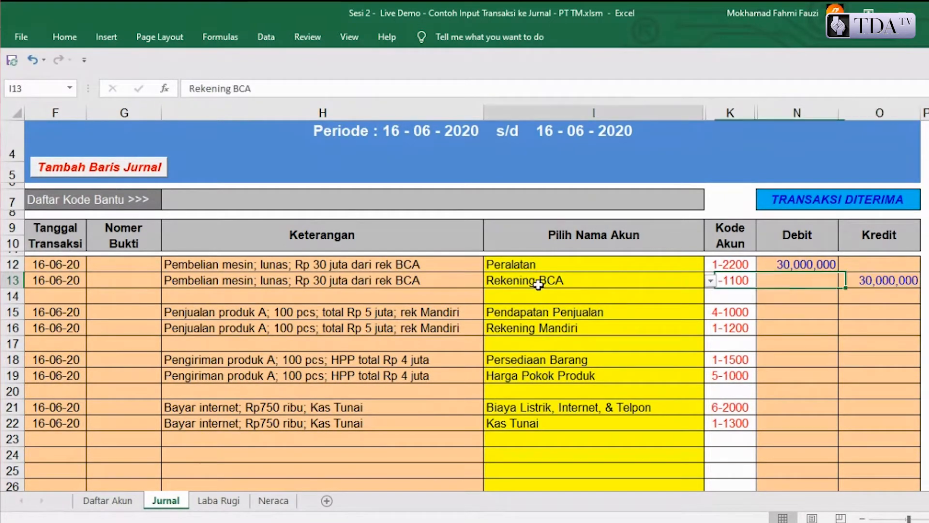
{"action": "left_click", "coordinate": [888, 285]}
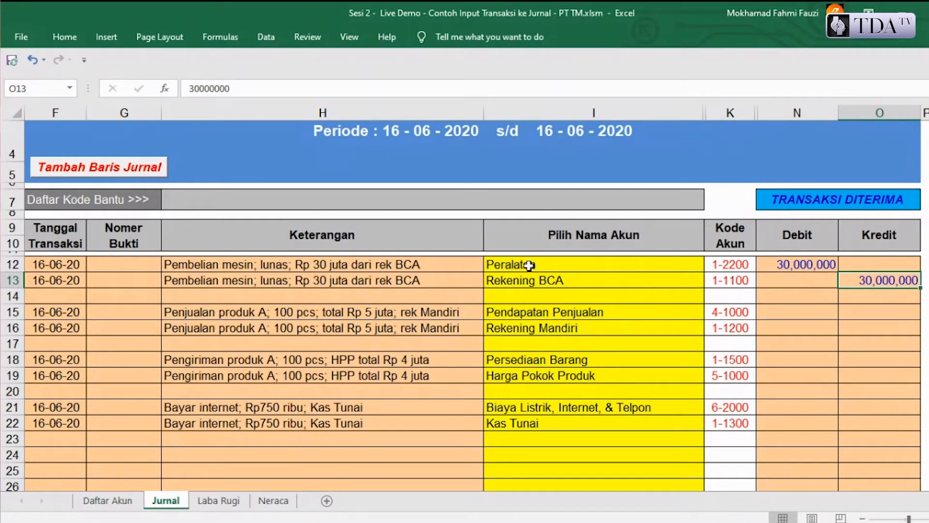
{"action": "left_click_drag", "start_coordinate": [532, 262], "coordinate": [529, 281]}
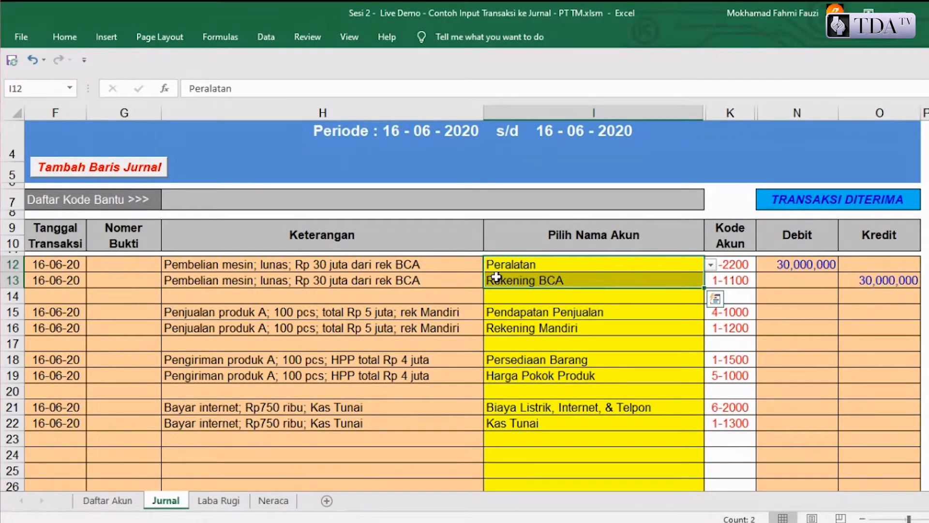
- Check the Laba Rugi sheet and the Rekening BCA and Peralatan balances on the Neraca sheet for the effect of the machine purchase
{"action": "left_click", "coordinate": [223, 503]}
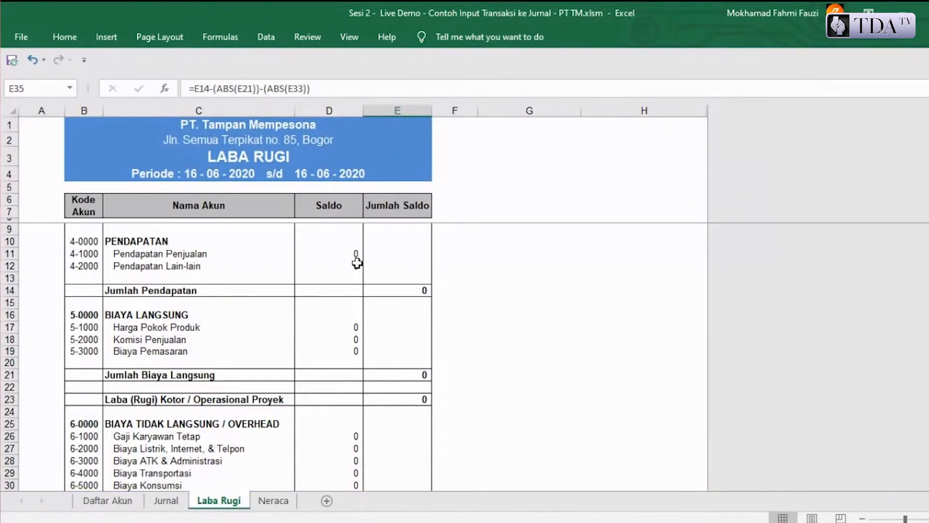
{"action": "scroll", "coordinate": [363, 252], "scroll_direction": "down", "scroll_amount": 3}
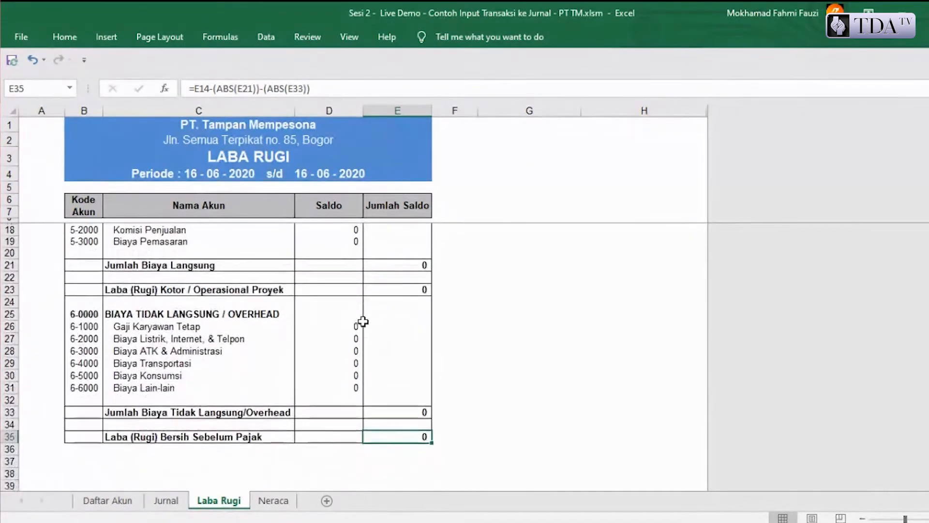
{"action": "left_click", "coordinate": [273, 501]}
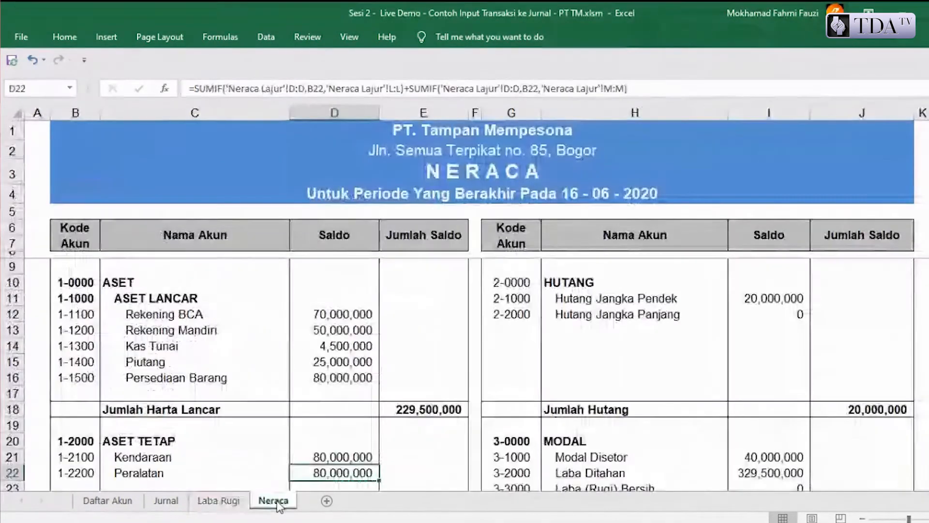
{"action": "left_click", "coordinate": [357, 314]}
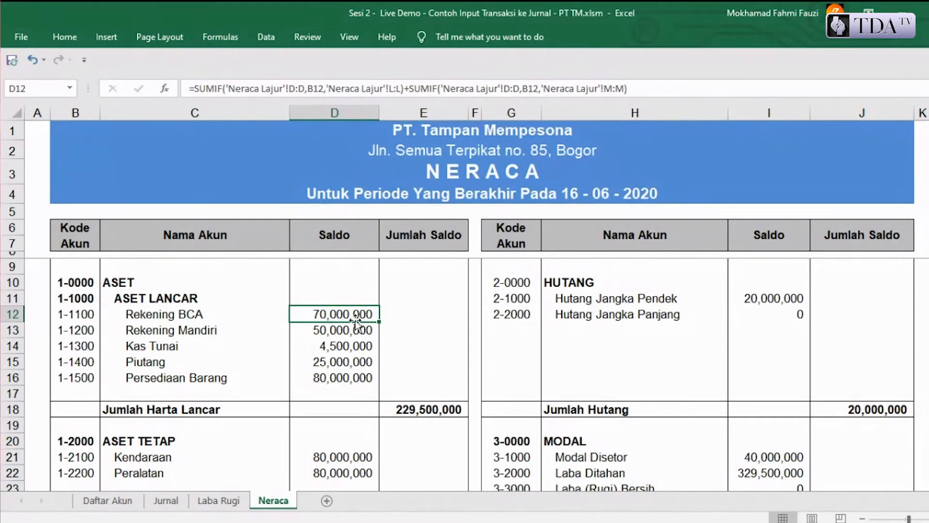
{"action": "scroll", "coordinate": [354, 322], "scroll_direction": "down", "scroll_amount": 2}
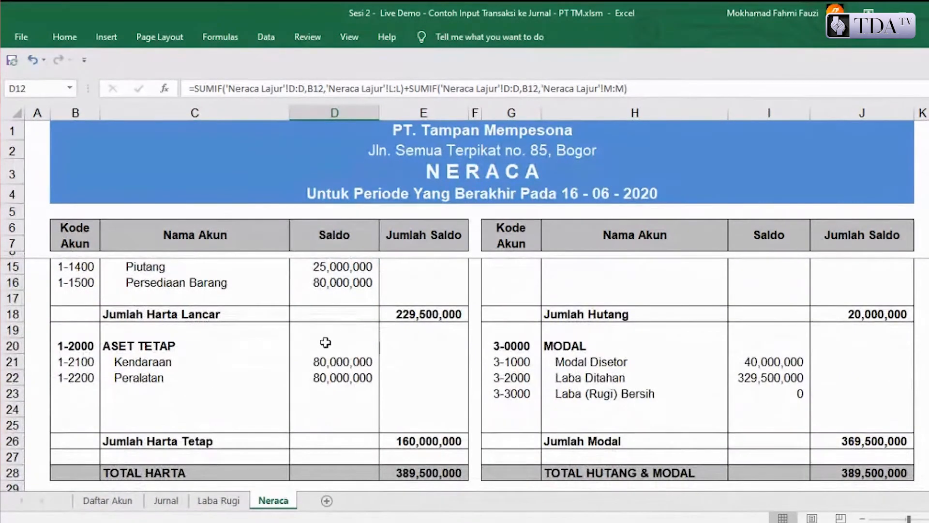
{"action": "left_click", "coordinate": [337, 377]}
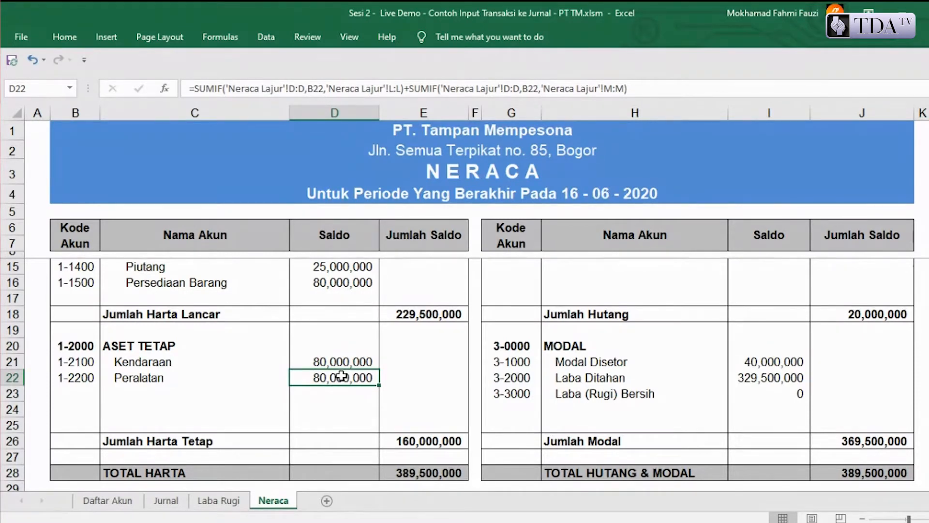
- Compare the machine purchase entry on the Jurnal sheet with the Neraca totals, and return to the Jurnal sheet
{"action": "left_click", "coordinate": [165, 500]}
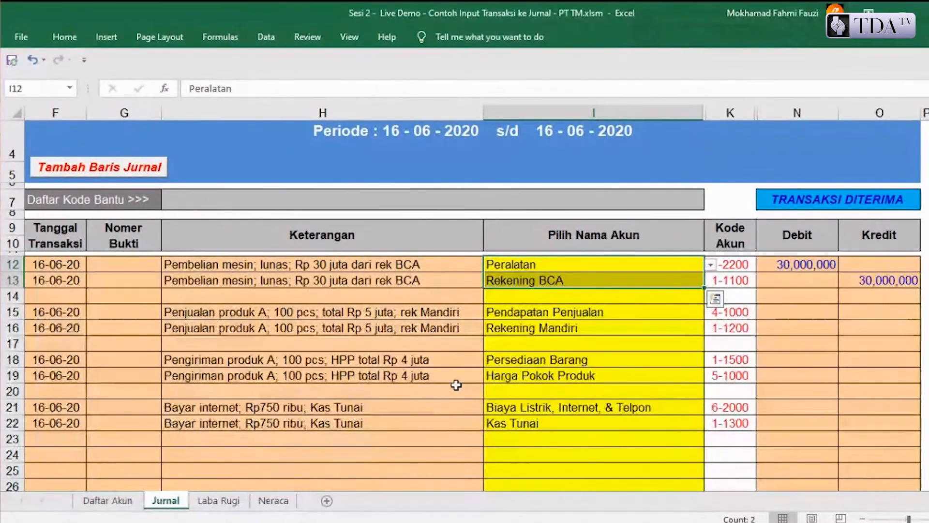
{"action": "scroll", "coordinate": [303, 418], "scroll_direction": "up", "scroll_amount": 1}
{"action": "scroll", "coordinate": [458, 384], "scroll_direction": "down", "scroll_amount": 1}
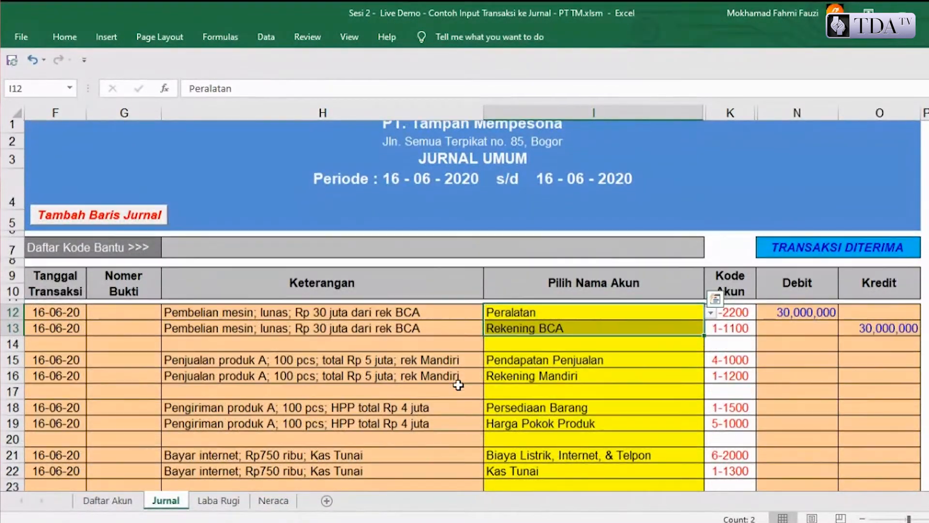
{"action": "left_click", "coordinate": [272, 500]}
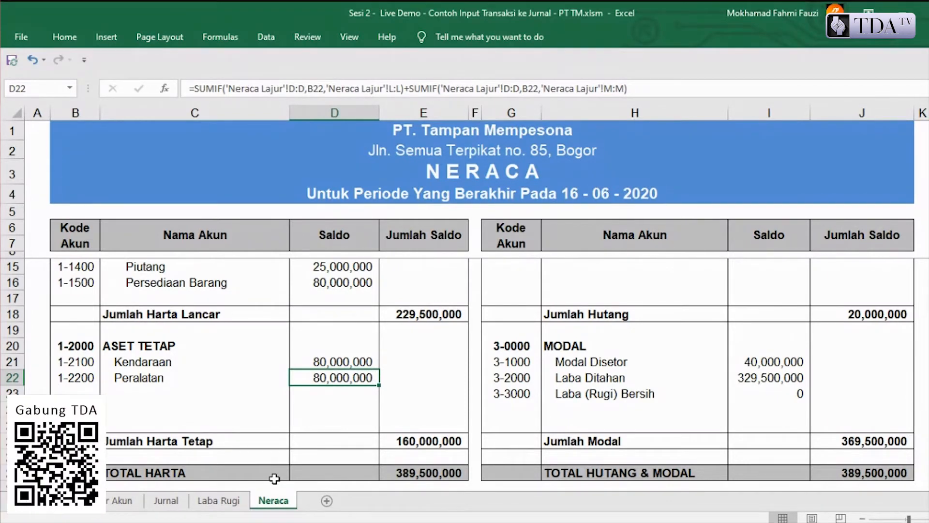
{"action": "left_click", "coordinate": [169, 503]}
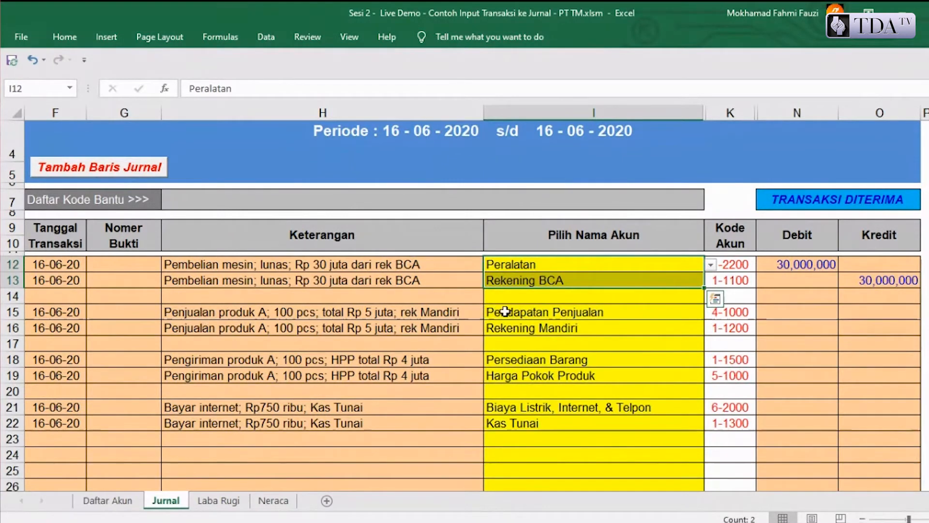
- Enter a credit of 5,000,000 for Pendapatan Penjualan in the product A sale transaction on row 15
{"action": "left_click", "coordinate": [530, 311]}
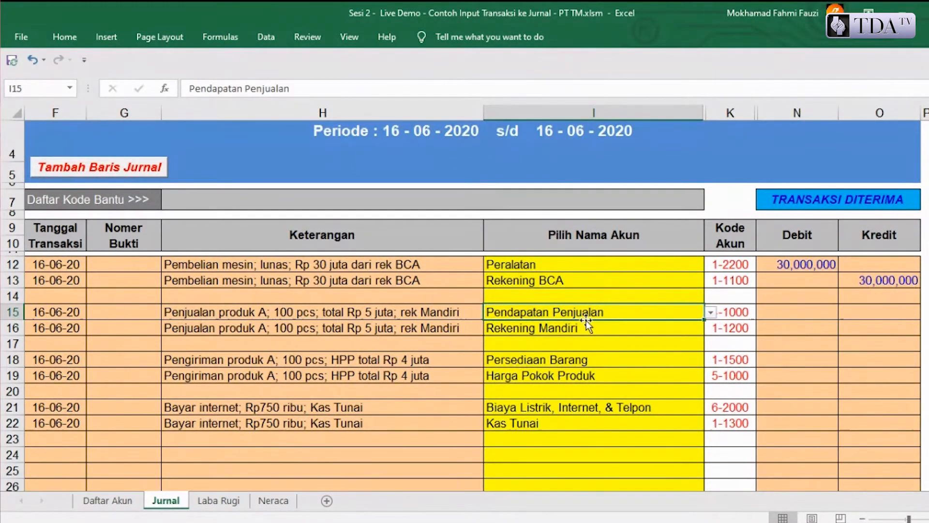
{"action": "left_click", "coordinate": [589, 333]}
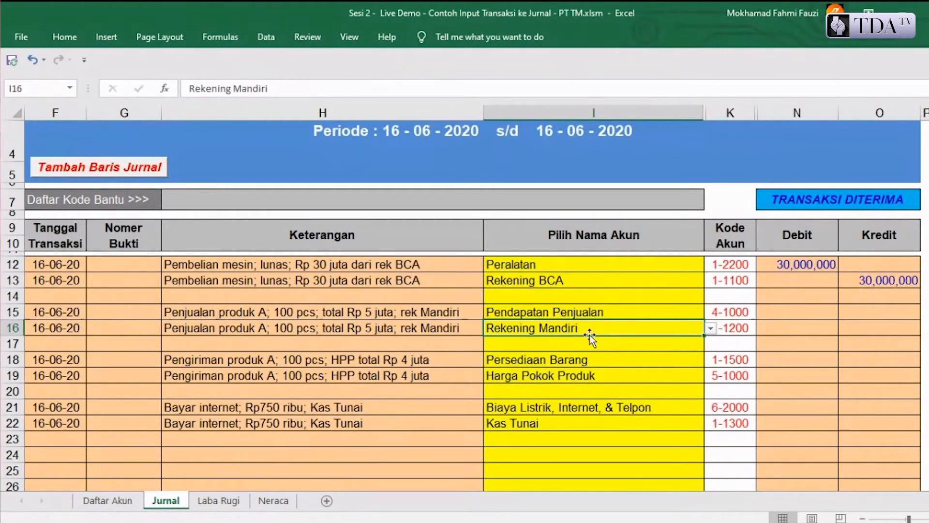
{"action": "left_click", "coordinate": [595, 311]}
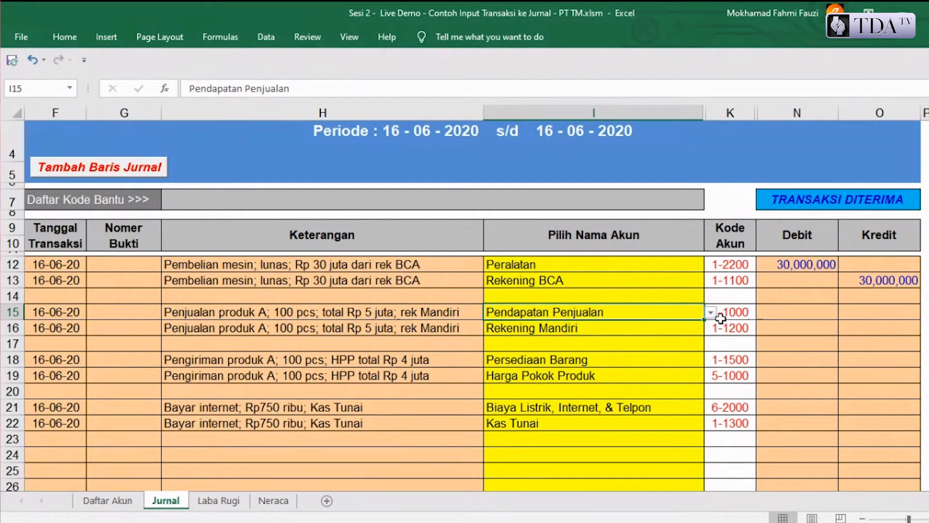
{"action": "left_click", "coordinate": [813, 317]}
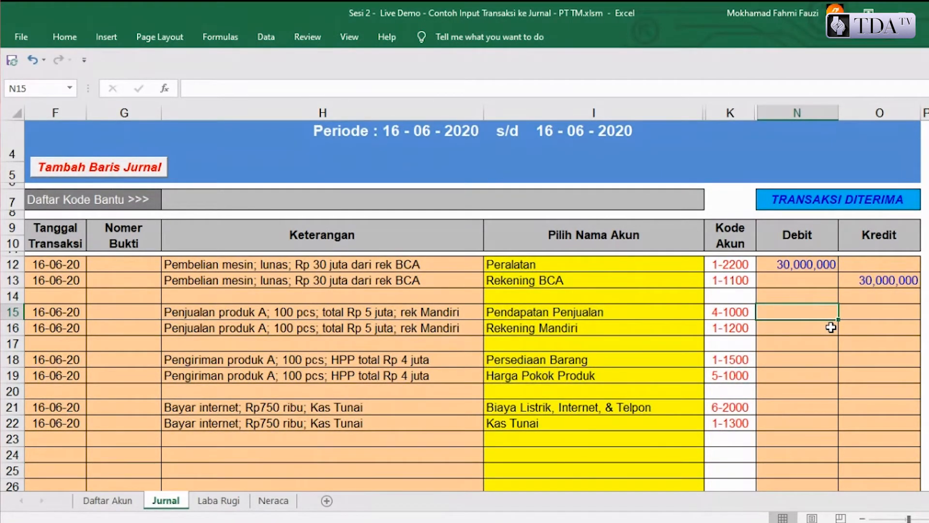
{"action": "left_click", "coordinate": [866, 314]}
{"action": "type", "text": "5000000"}
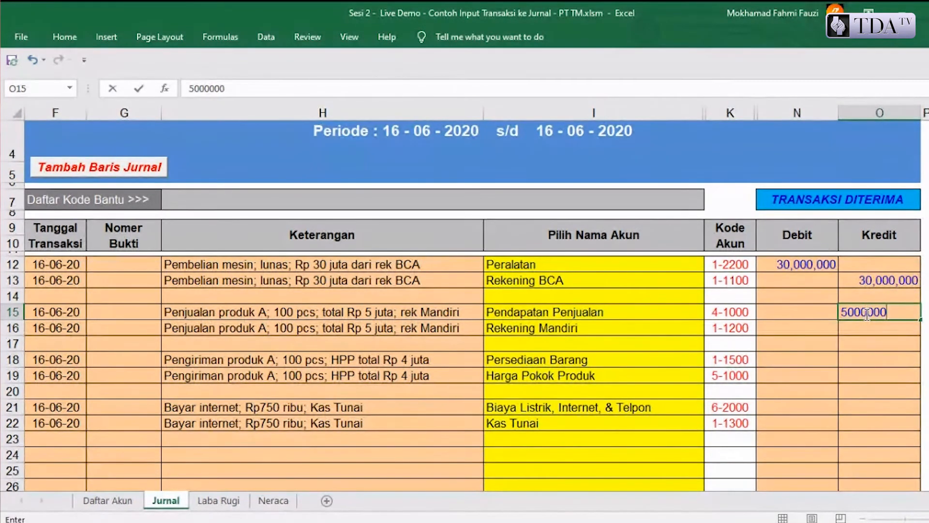
{"action": "key", "text": "Return"}
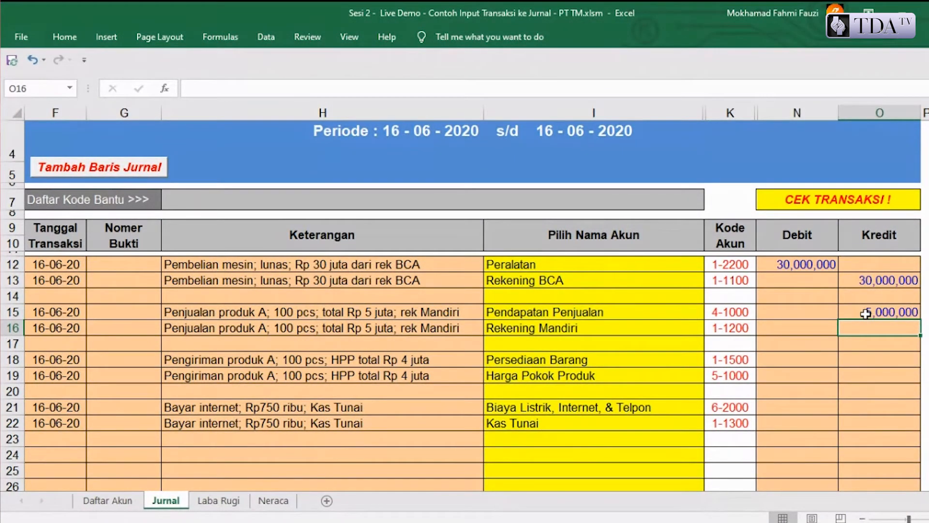
- Enter a debit of 5,000,000 for Rekening Mandiri on row 16 and review that entry's account and amount
{"action": "key", "text": "Left"}
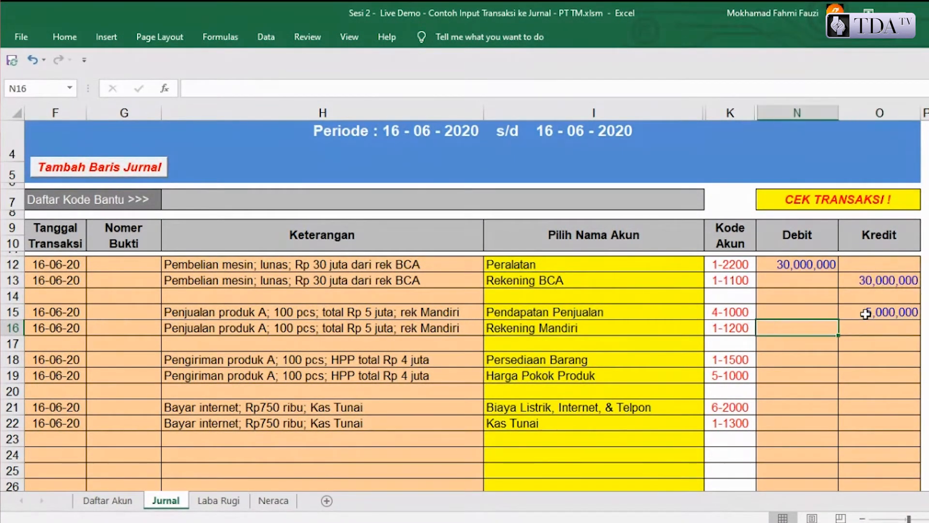
{"action": "type", "text": "5000000"}
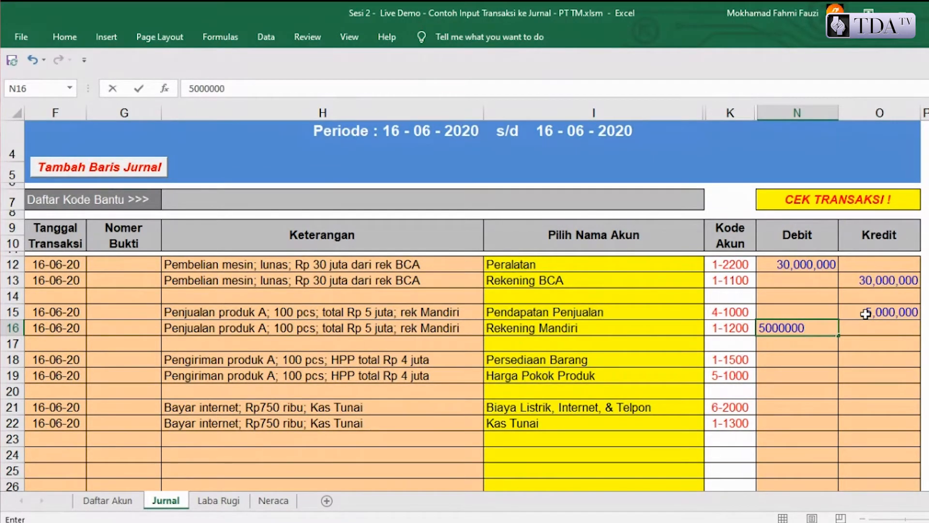
{"action": "key", "text": "Return"}
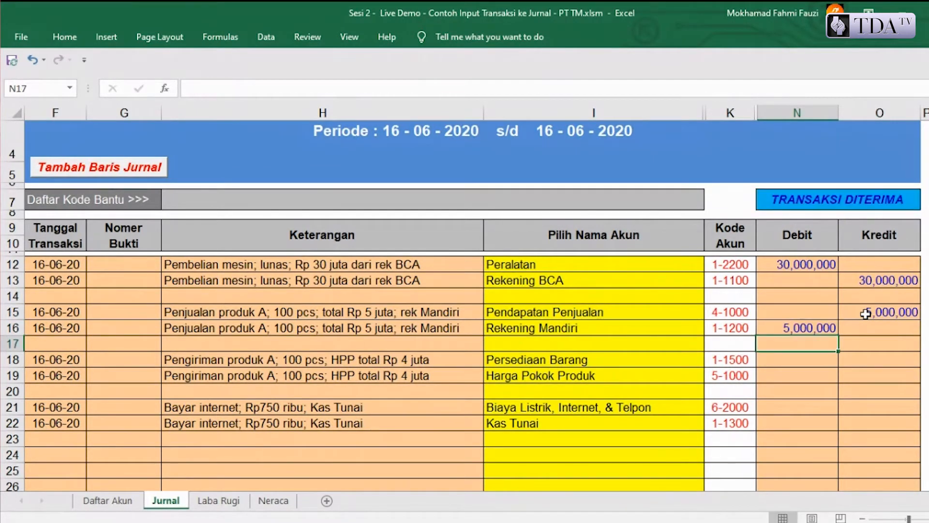
{"action": "key", "text": "Up"}
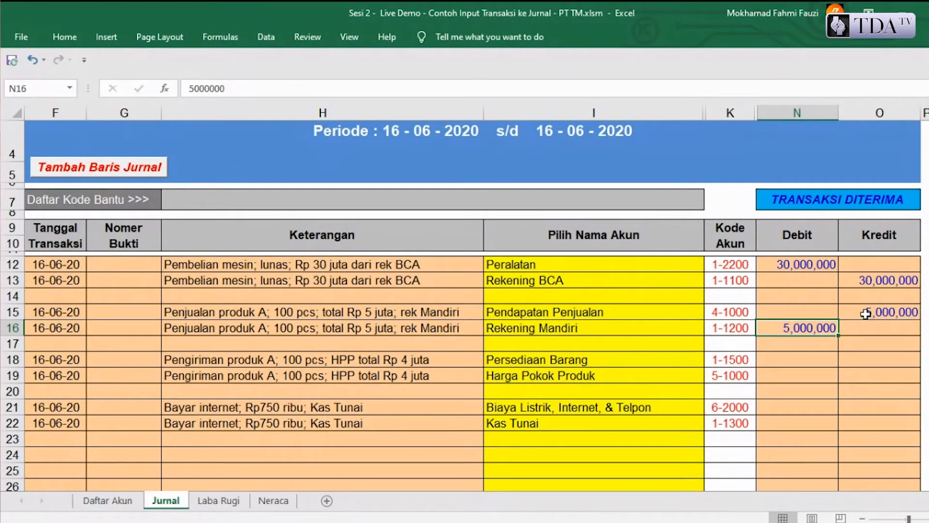
{"action": "left_click", "coordinate": [640, 329]}
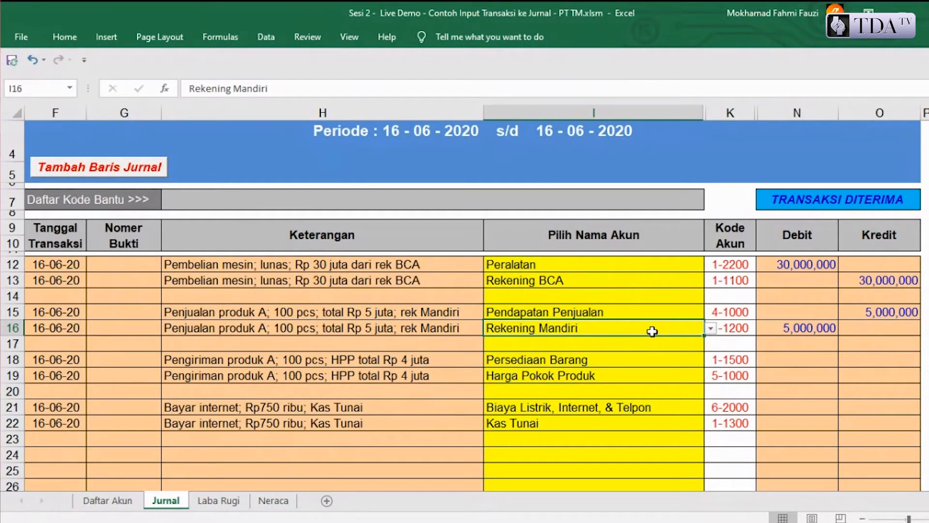
{"action": "left_click", "coordinate": [830, 330]}
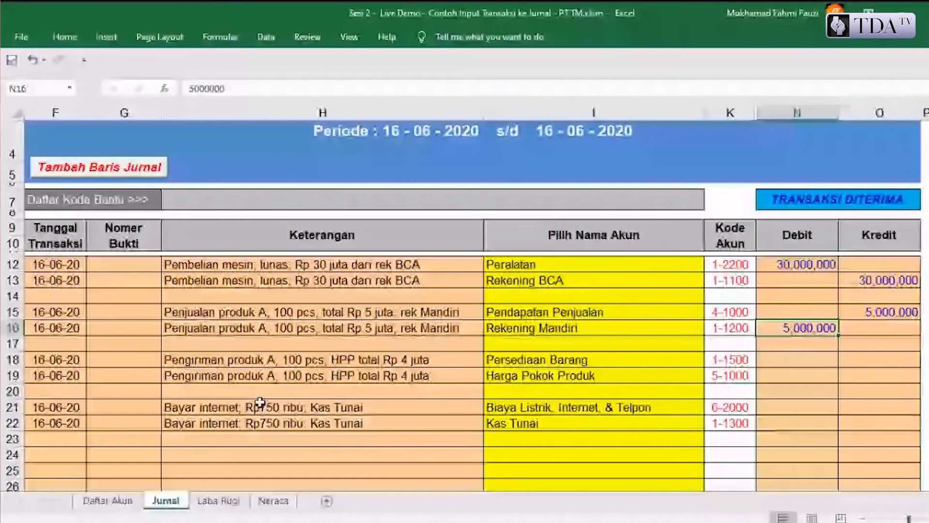
- Check the Laba Rugi sheet for the sale's effect, from Pendapatan Penjualan down to Laba (Rugi) Bersih Sebelum Pajak
{"action": "left_click", "coordinate": [215, 503]}
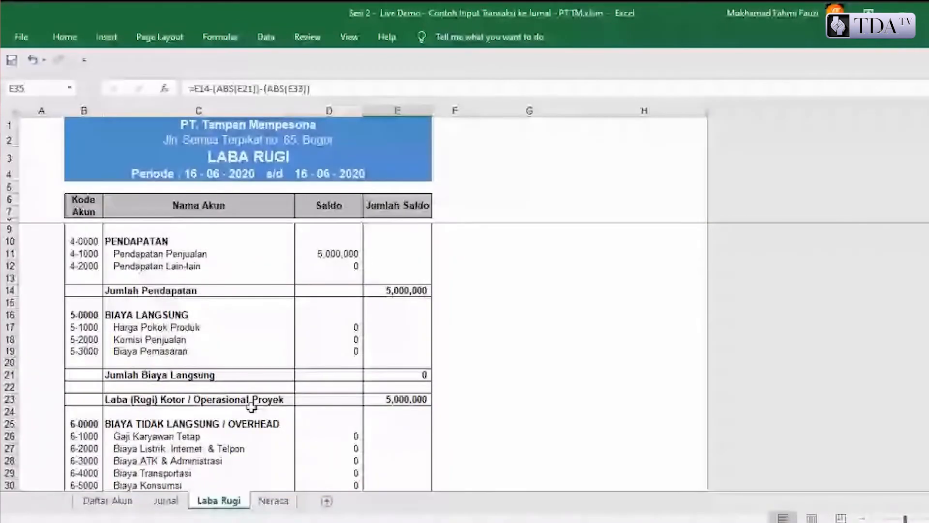
{"action": "left_click", "coordinate": [336, 253]}
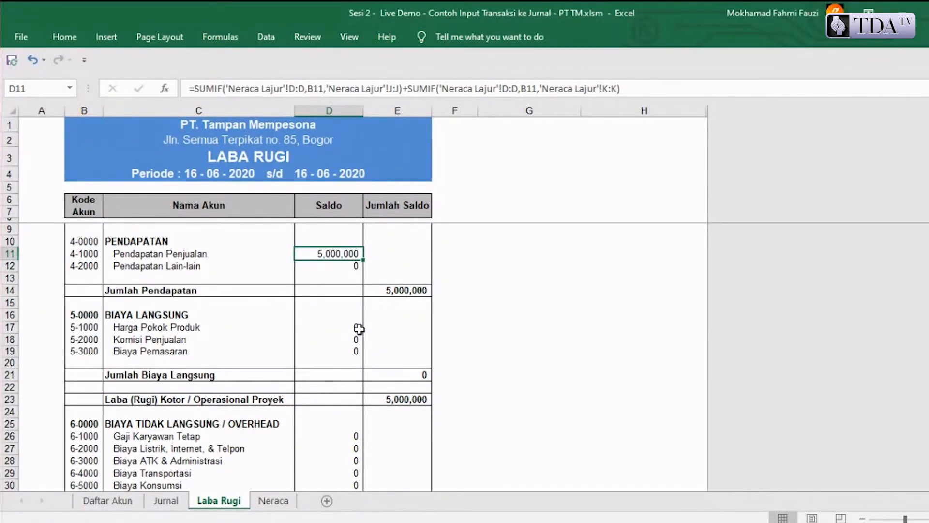
{"action": "scroll", "coordinate": [358, 329], "scroll_direction": "up", "scroll_amount": 4, "text": "ctrl"}
{"action": "scroll", "coordinate": [449, 315], "scroll_direction": "down", "scroll_amount": 2}
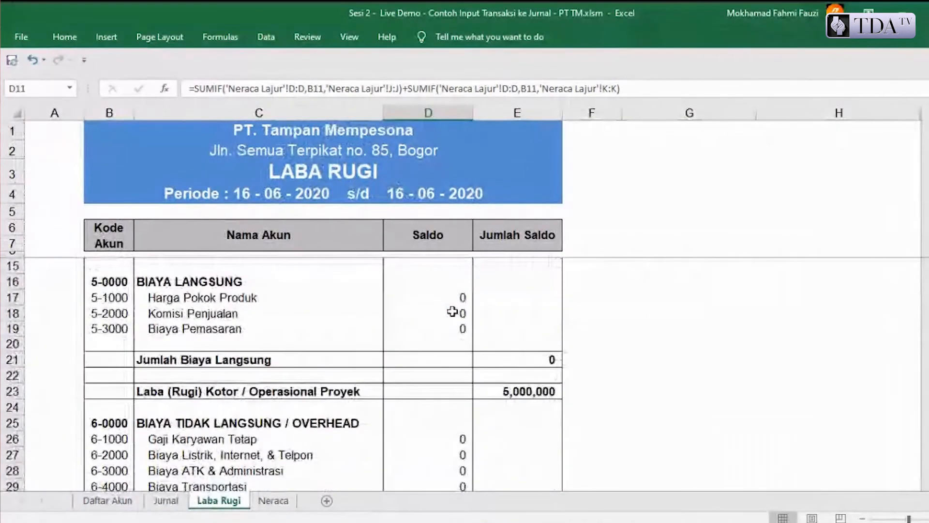
{"action": "scroll", "coordinate": [452, 312], "scroll_direction": "down", "scroll_amount": 2}
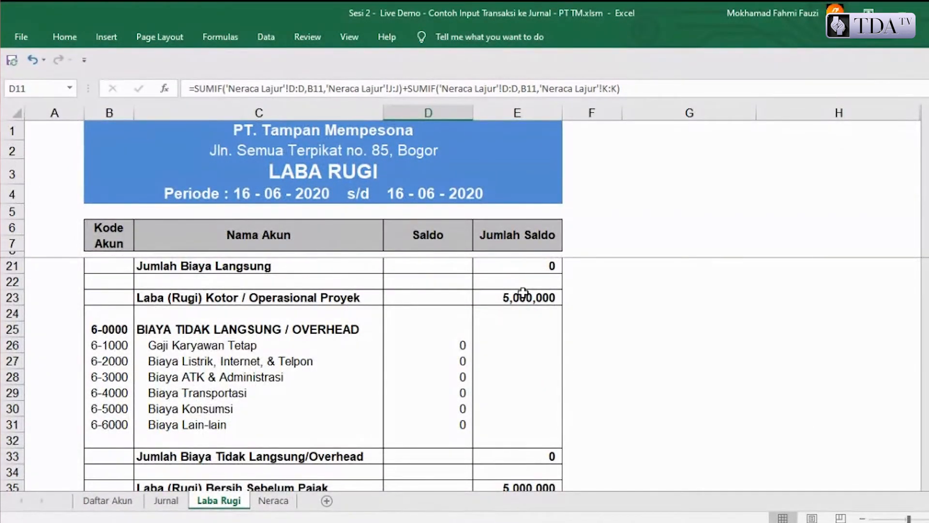
{"action": "scroll", "coordinate": [474, 315], "scroll_direction": "down", "scroll_amount": 2}
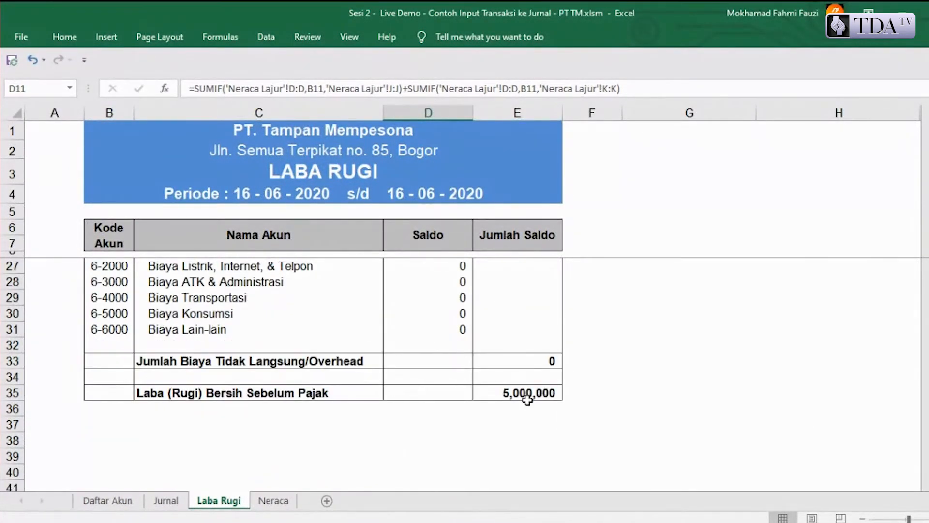
- Check the Rekening Mandiri and Laba (Rugi) Bersih balances on the Neraca sheet for the effect of the sale
{"action": "left_click", "coordinate": [273, 501]}
{"action": "scroll", "coordinate": [284, 415], "scroll_direction": "up", "scroll_amount": 2}
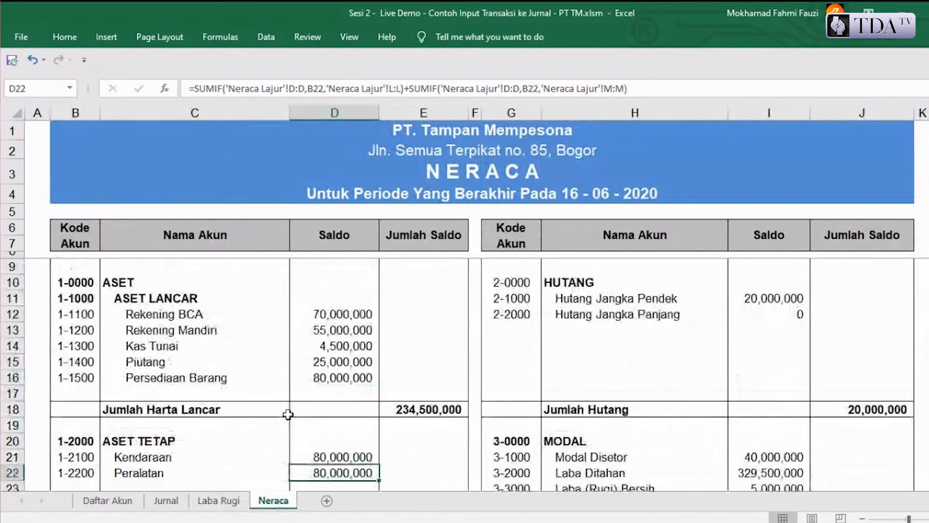
{"action": "left_click", "coordinate": [347, 331]}
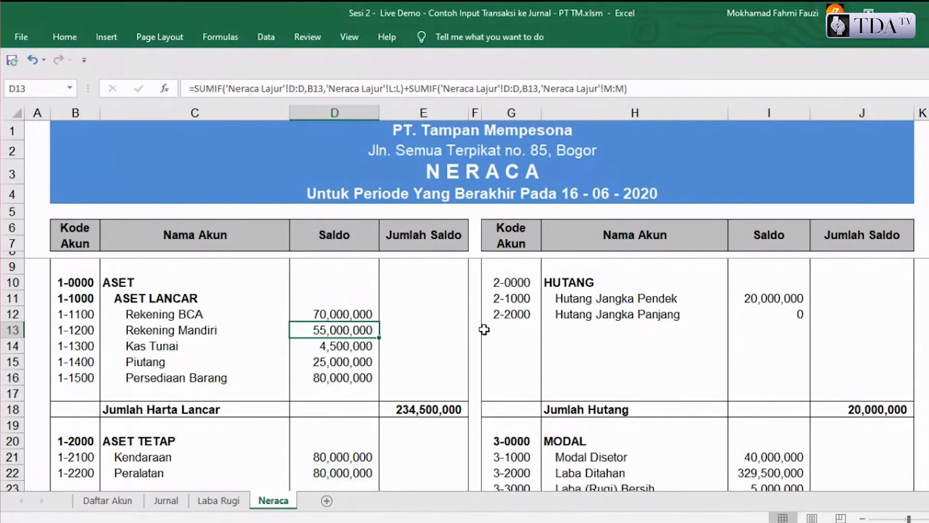
{"action": "scroll", "coordinate": [488, 331], "scroll_direction": "down", "scroll_amount": 1}
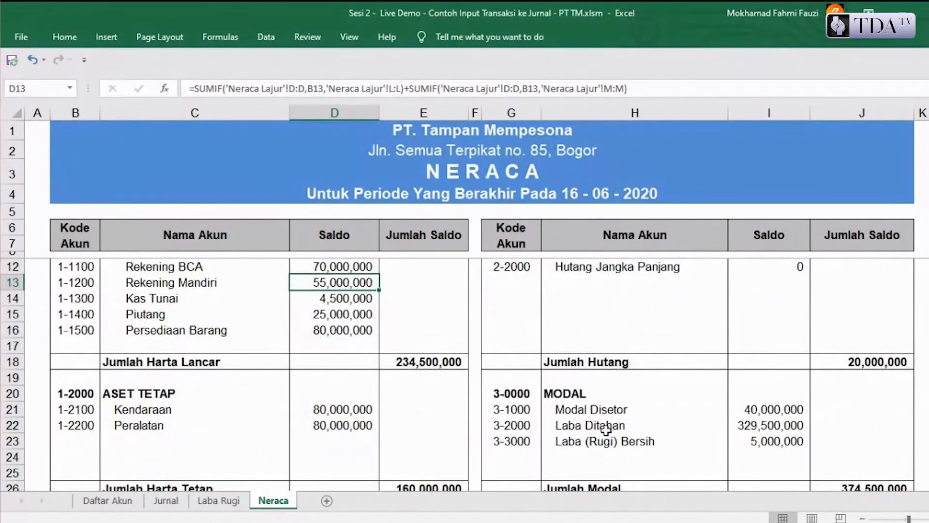
{"action": "left_click", "coordinate": [629, 444]}
{"action": "left_click", "coordinate": [748, 438]}
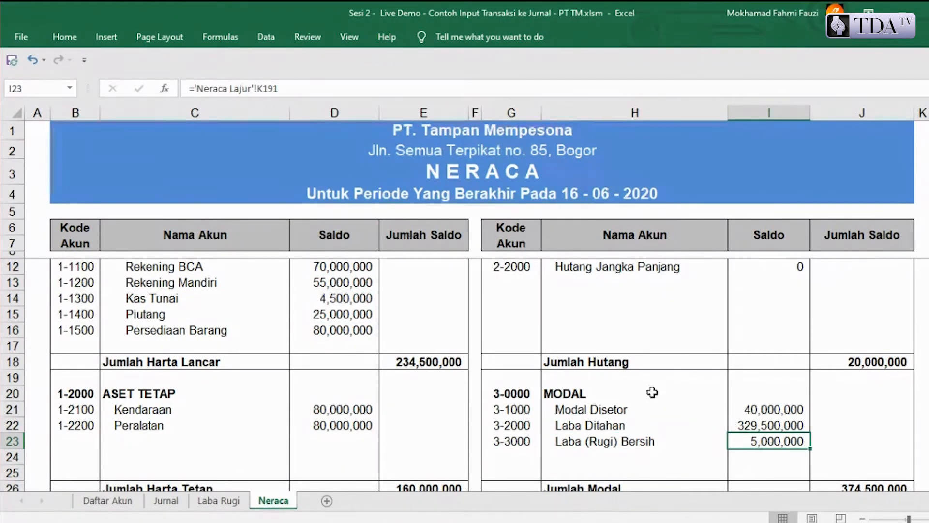
- On the Jurnal sheet, enter a credit of 4,000,000 for Persediaan Barang in the product A delivery transaction on row 18
{"action": "left_click", "coordinate": [166, 501]}
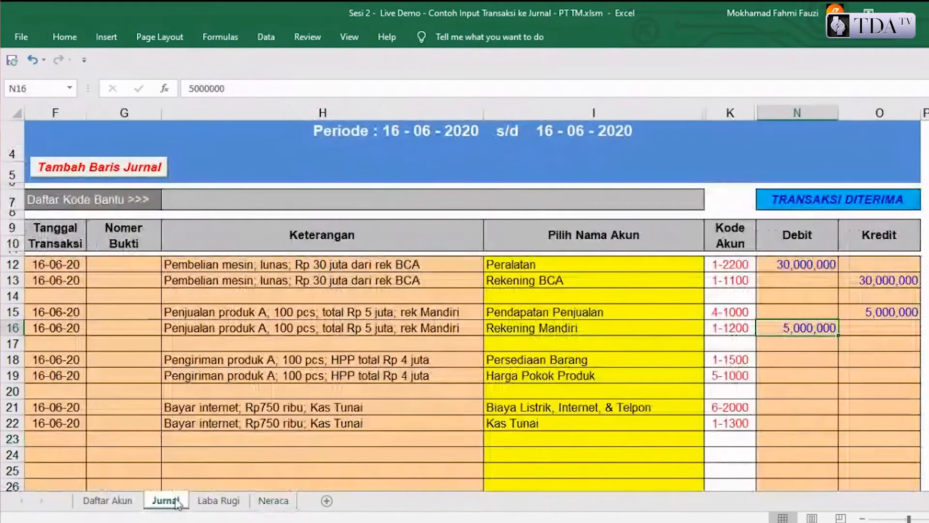
{"action": "left_click", "coordinate": [633, 362]}
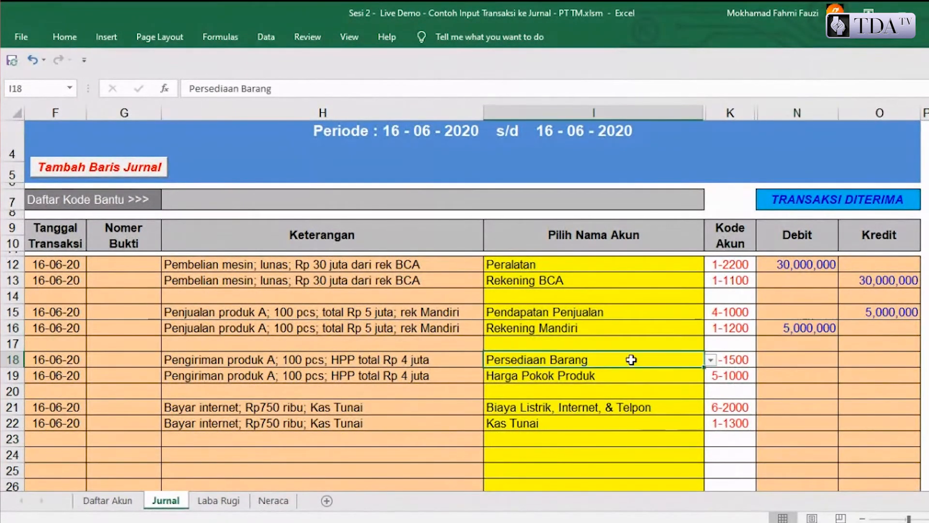
{"action": "left_click", "coordinate": [779, 360]}
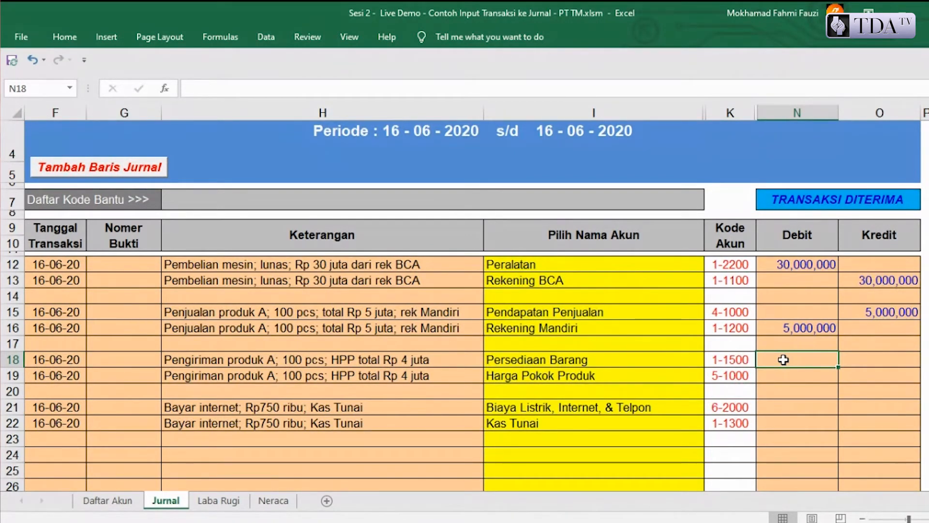
{"action": "key", "text": "Tab"}
{"action": "type", "text": "4000000"}
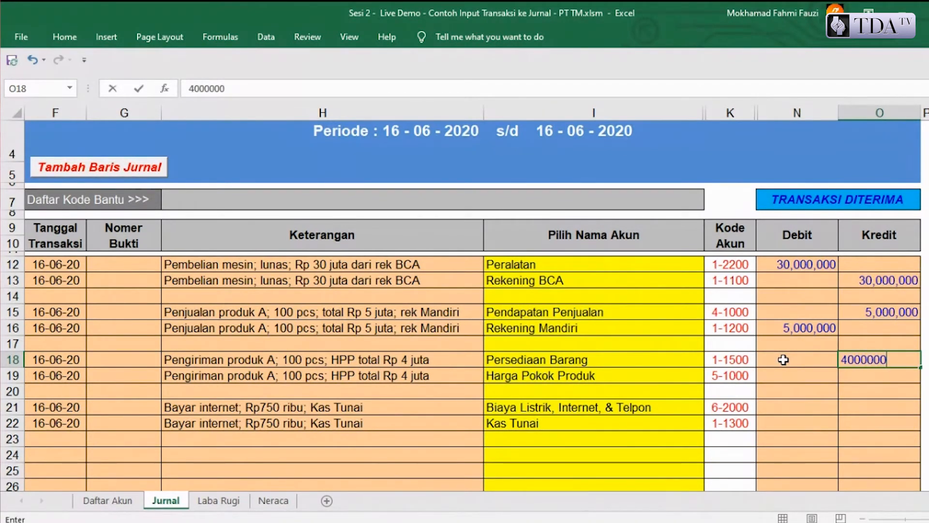
{"action": "key", "text": "Return"}
- Enter a debit of 4,000,000 for Harga Pokok Produk in the product A delivery transaction on row 19
{"action": "type", "text": "4,00"}
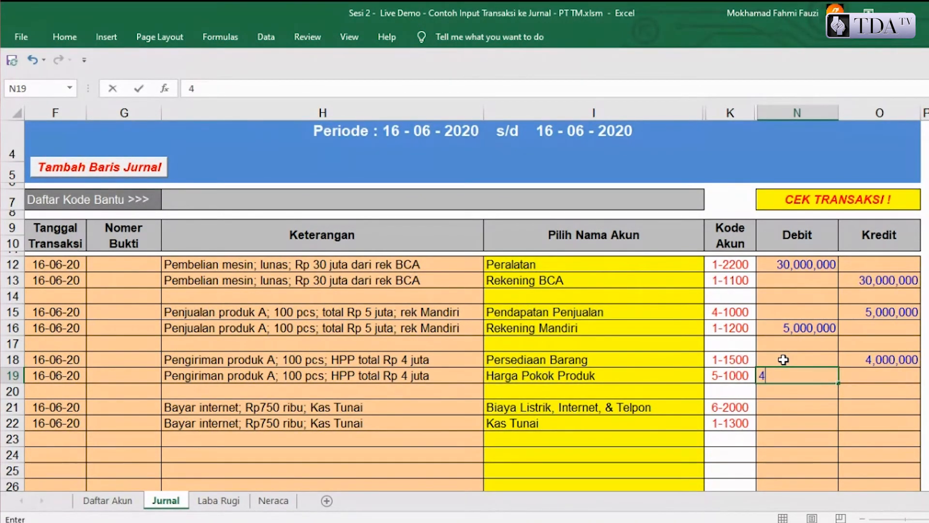
{"action": "type", "text": "0,000"}
{"action": "key", "text": "Return"}
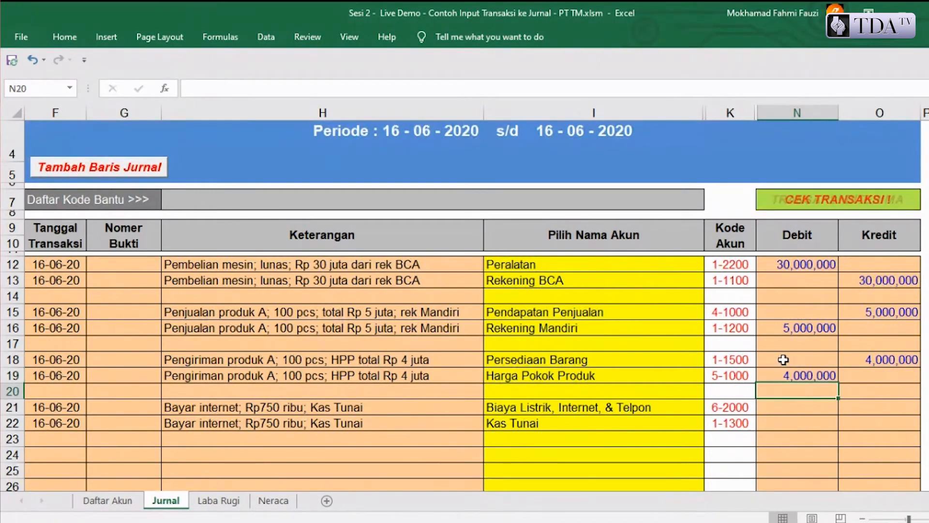
- Check the direct cost total, gross profit and net profit before tax on the Laba Rugi sheet for the delivery's effect
{"action": "left_click", "coordinate": [218, 500]}
{"action": "scroll", "coordinate": [374, 352], "scroll_direction": "up", "scroll_amount": 6}
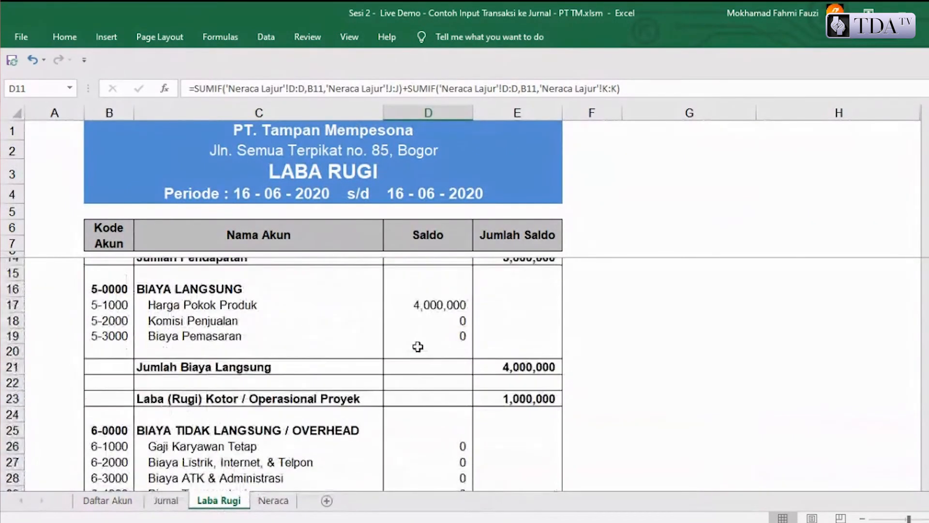
{"action": "scroll", "coordinate": [493, 355], "scroll_direction": "down", "scroll_amount": 1}
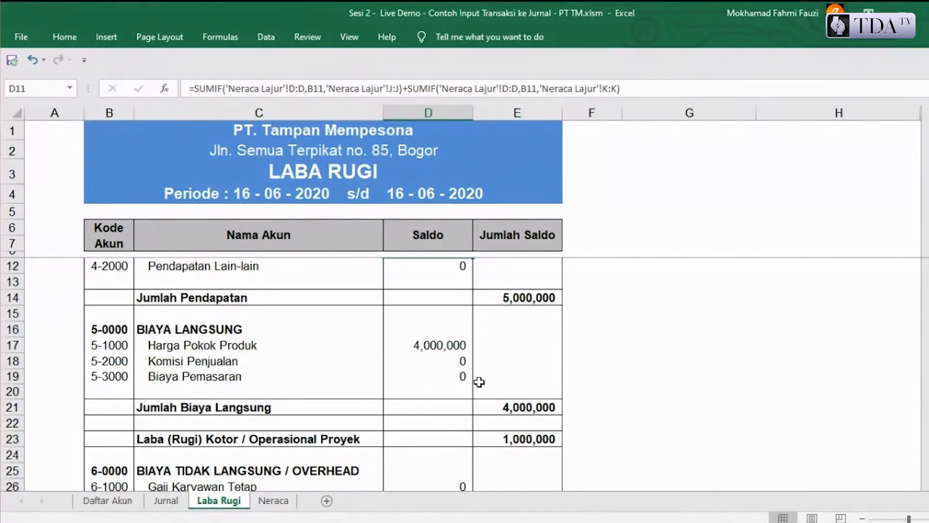
{"action": "left_click", "coordinate": [515, 440]}
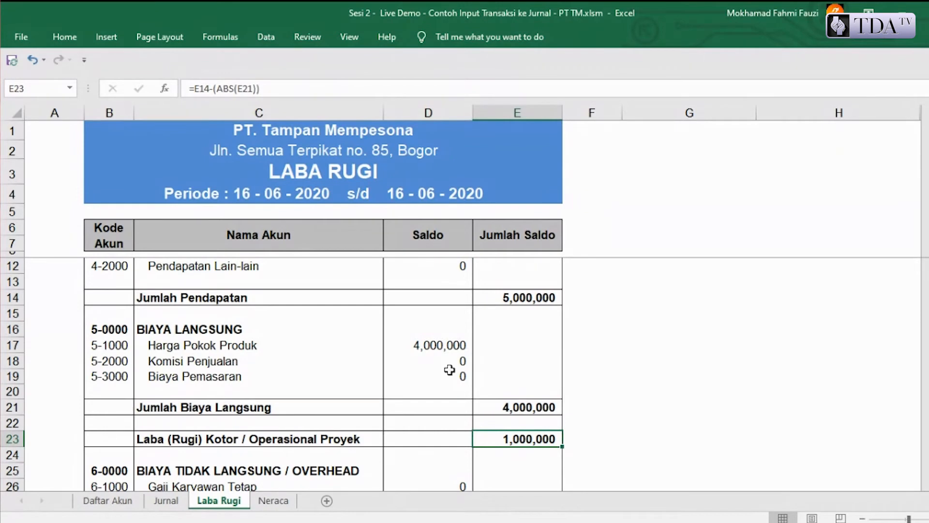
{"action": "left_click", "coordinate": [519, 407]}
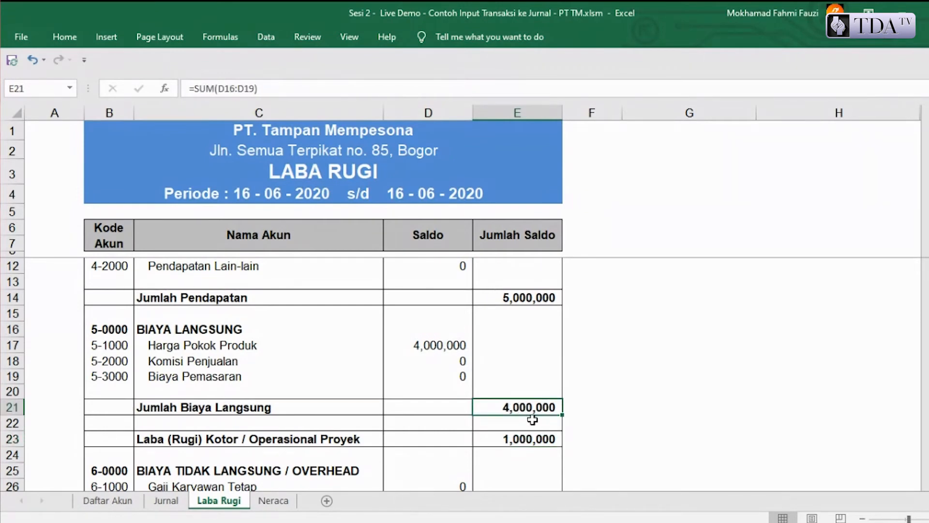
{"action": "scroll", "coordinate": [532, 420], "scroll_direction": "down", "scroll_amount": 5}
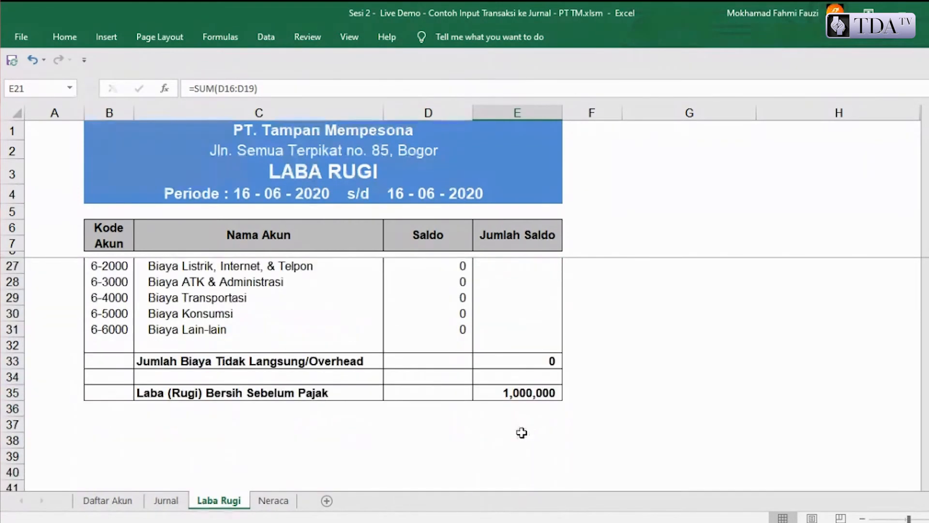
{"action": "left_click", "coordinate": [517, 392]}
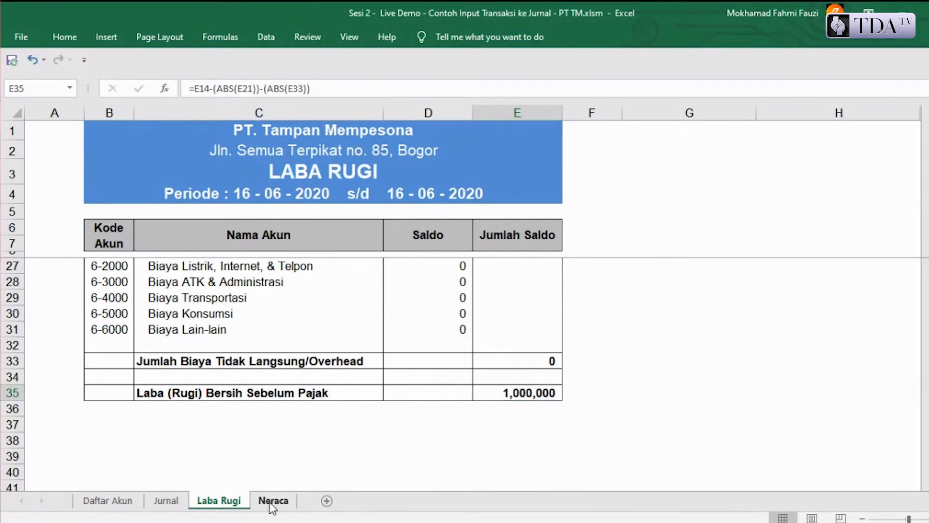
- Check the Persediaan Barang and Laba (Rugi) Bersih balances on the Neraca sheet for the effect of the product A delivery
{"action": "left_click", "coordinate": [272, 501]}
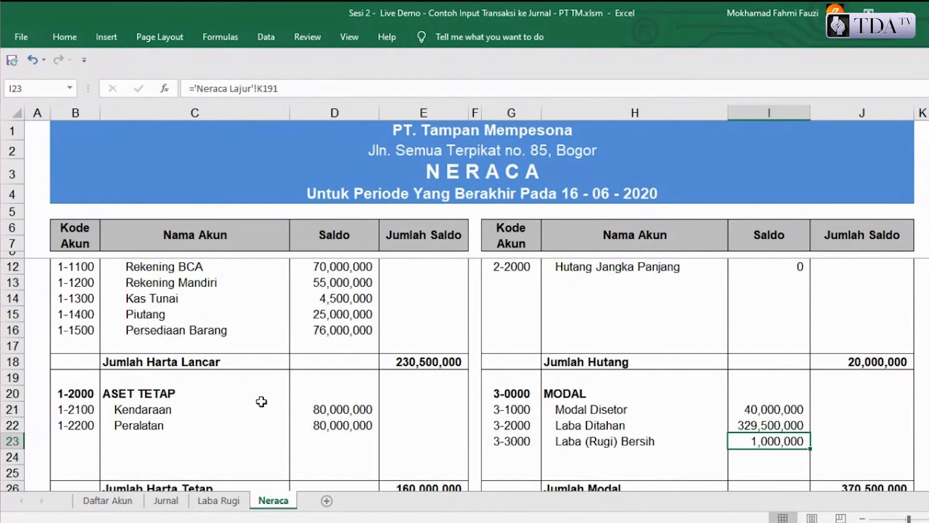
{"action": "scroll", "coordinate": [261, 401], "scroll_direction": "up", "scroll_amount": 1}
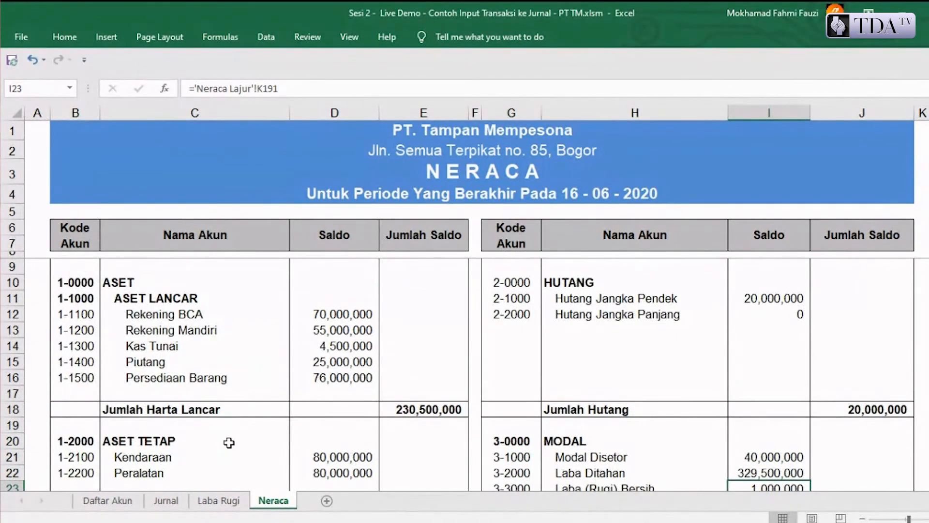
{"action": "left_click", "coordinate": [324, 379]}
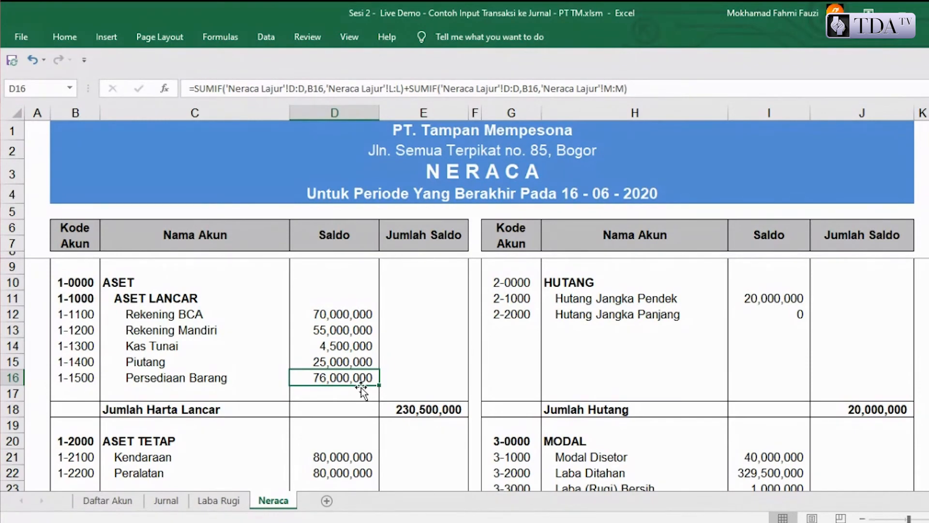
{"action": "scroll", "coordinate": [369, 377], "scroll_direction": "down", "scroll_amount": 2}
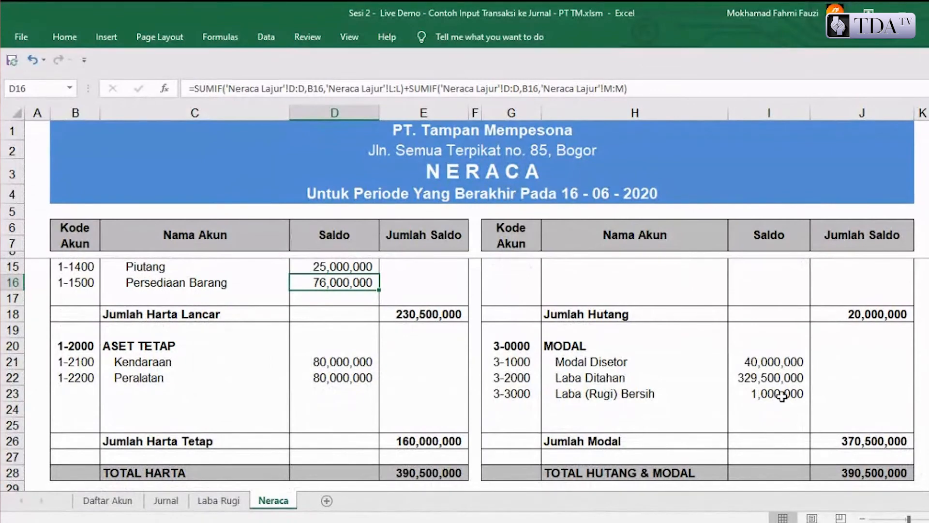
{"action": "left_click", "coordinate": [774, 393]}
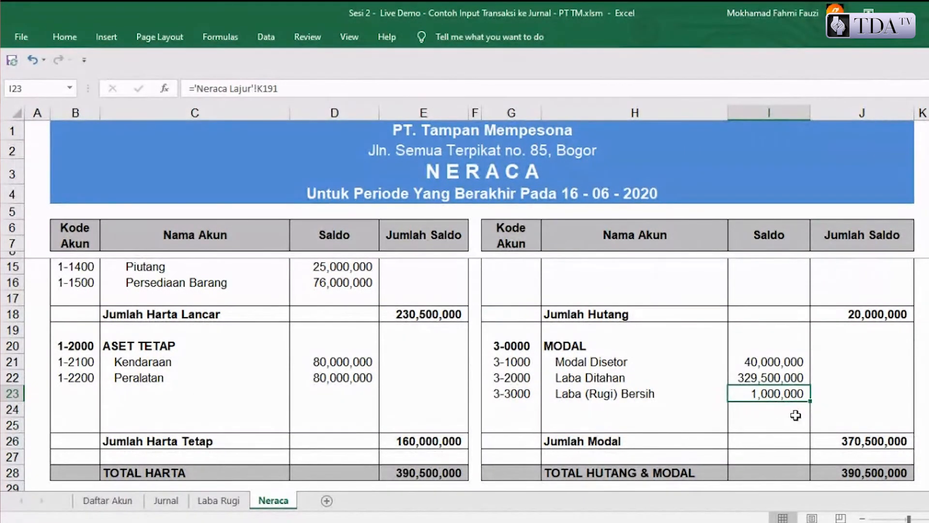
- On the Jurnal sheet, record the internet payment with a 750,000 debit for Biaya Listrik, Internet, & Telpon and a 750,000 credit for Kas Tunai
{"action": "left_click", "coordinate": [166, 501]}
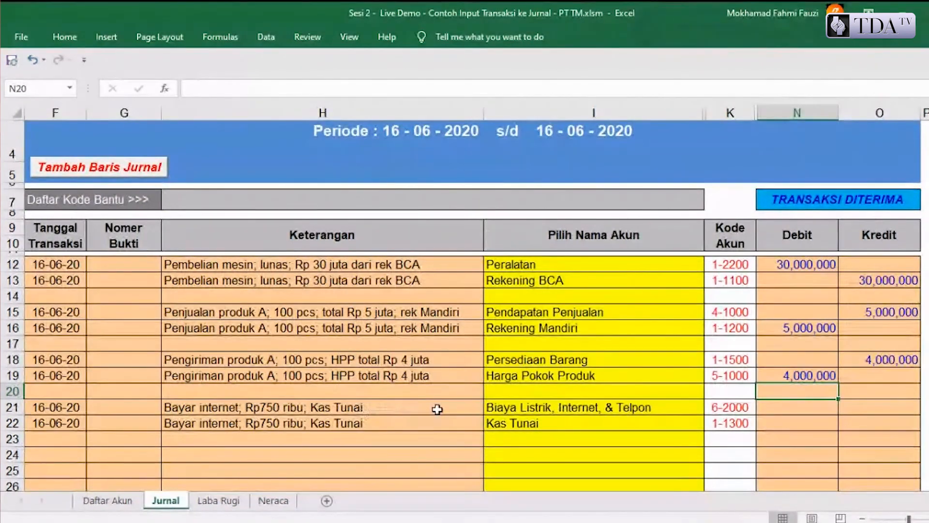
{"action": "left_click", "coordinate": [810, 407]}
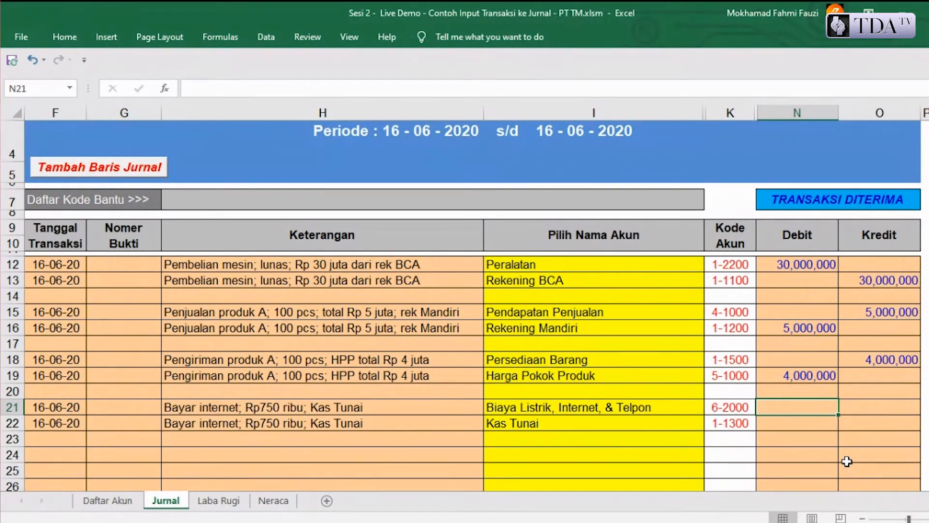
{"action": "type", "text": "750,"}
{"action": "type", "text": "0000"}
{"action": "key", "text": "Return"}
{"action": "key", "text": "Right"}
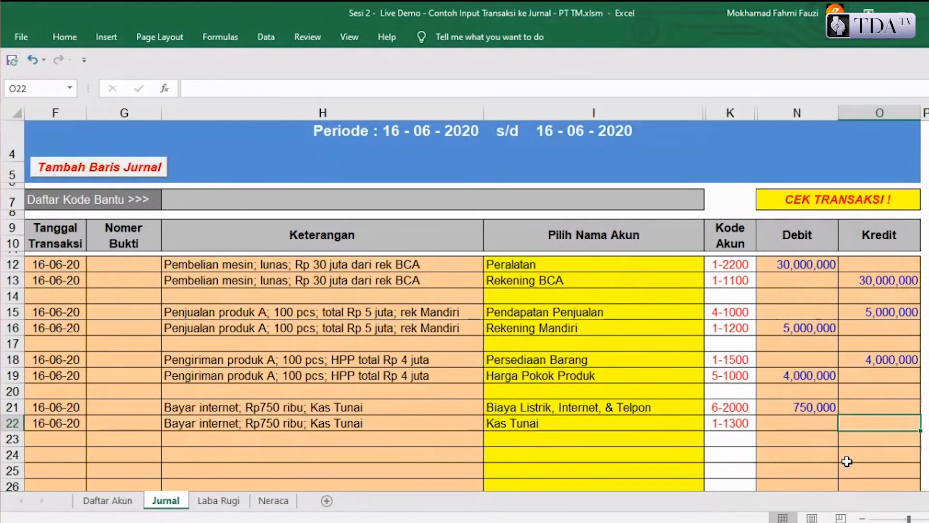
{"action": "type", "text": "750000"}
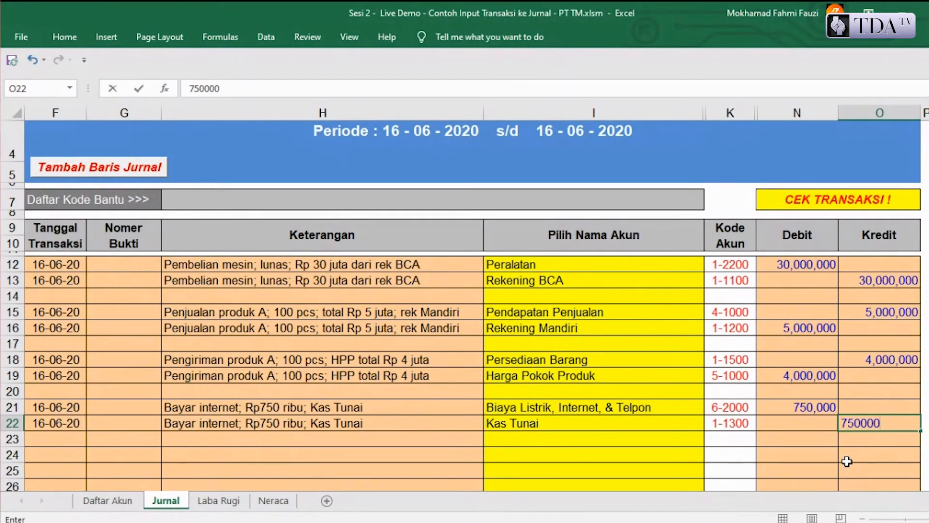
{"action": "key", "text": "Return"}
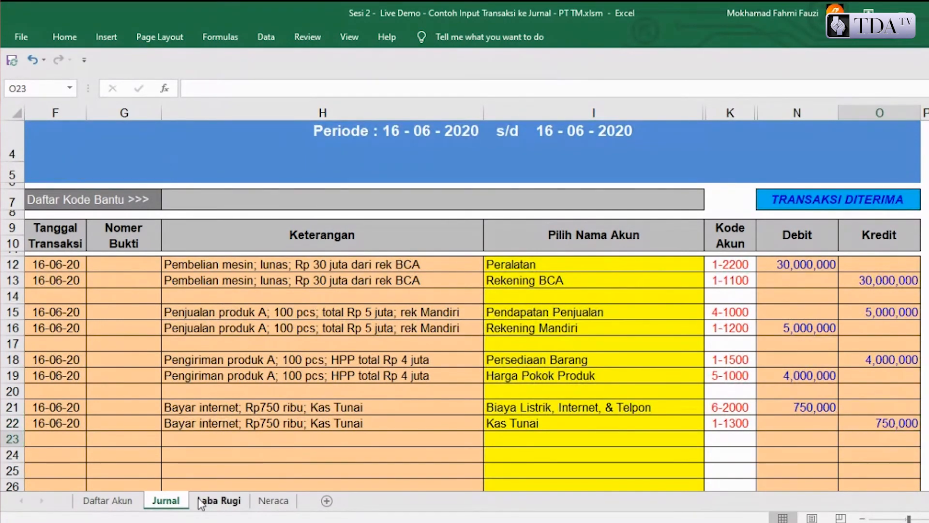
- Check the Biaya Listrik, Internet, & Telpon balance and the net profit before tax on the Laba Rugi sheet
{"action": "left_click", "coordinate": [219, 500]}
{"action": "scroll", "coordinate": [295, 278], "scroll_direction": "up", "scroll_amount": 2}
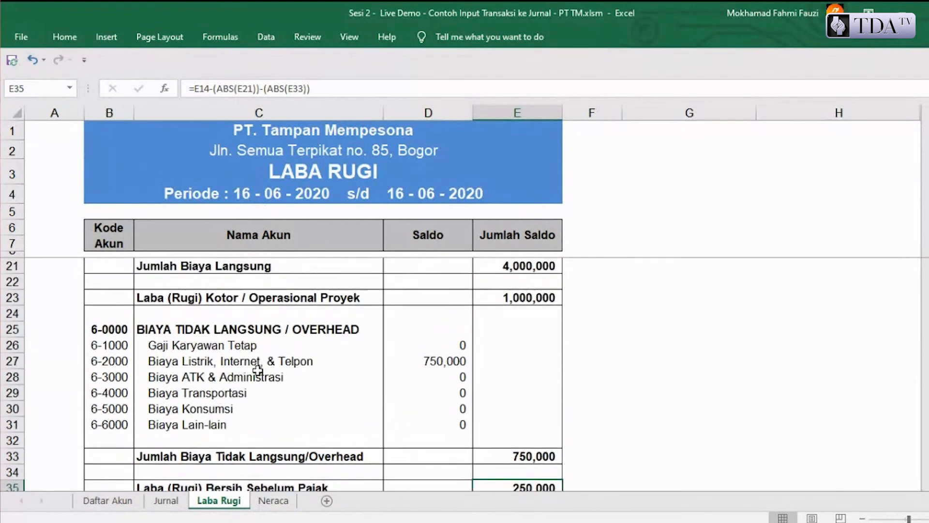
{"action": "left_click", "coordinate": [430, 361]}
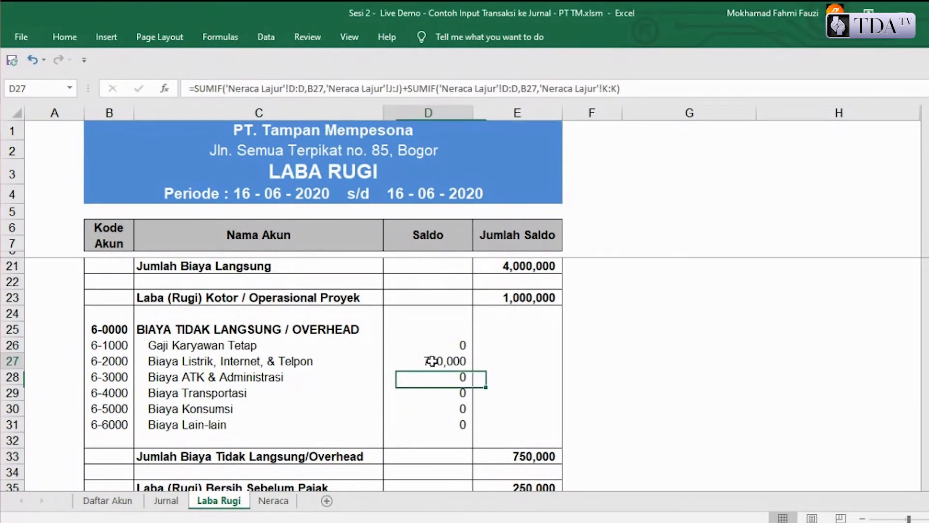
{"action": "scroll", "coordinate": [493, 378], "scroll_direction": "down", "scroll_amount": 1}
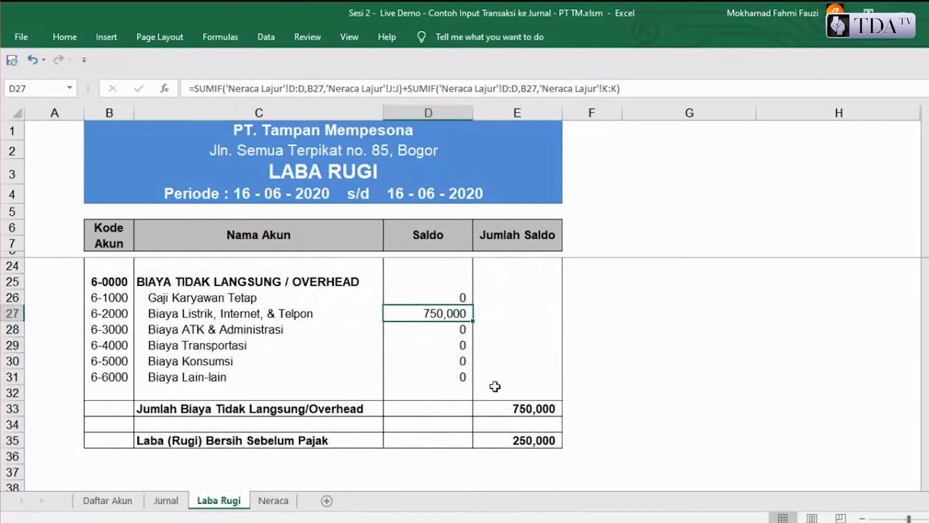
{"action": "left_click", "coordinate": [520, 438]}
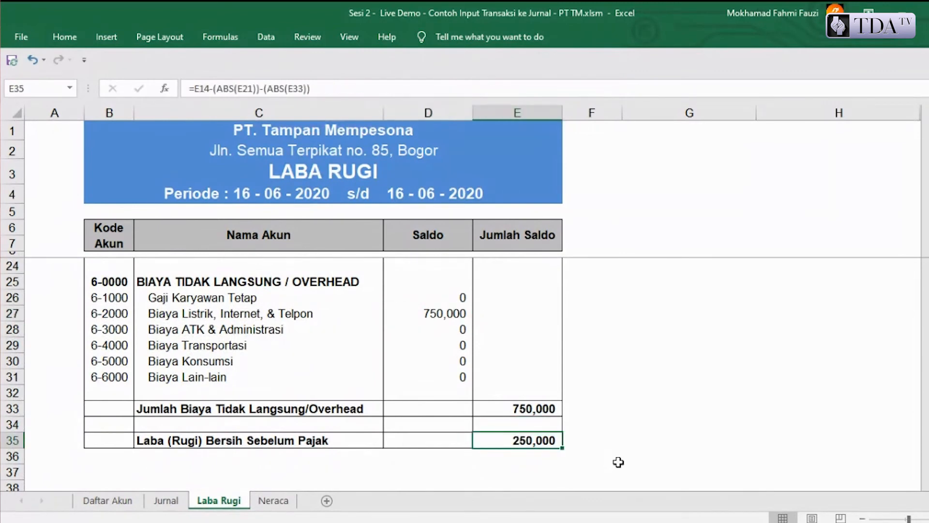
- On the Neraca sheet, check the Kas Tunai and Laba (Rugi) Bersih balances and compare TOTAL HARTA with TOTAL HUTANG & MODAL
{"action": "left_click", "coordinate": [272, 500]}
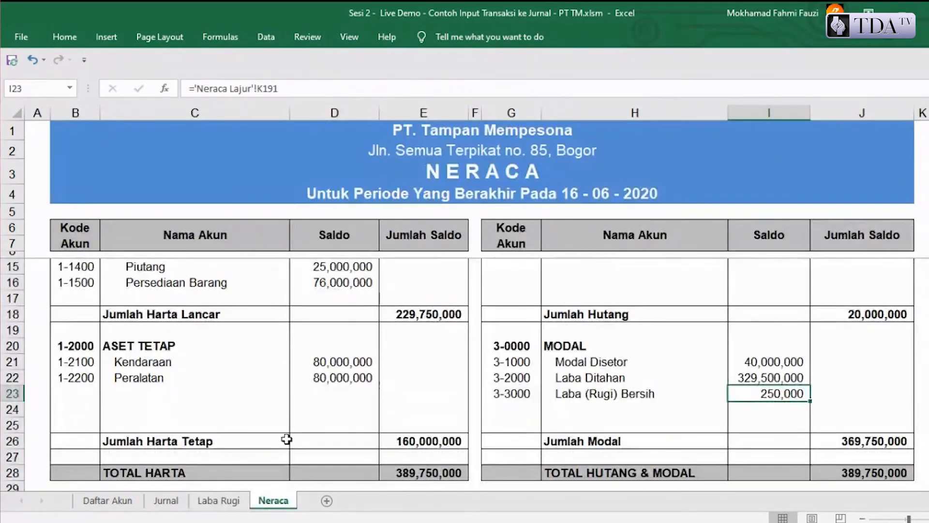
{"action": "scroll", "coordinate": [213, 344], "scroll_direction": "up", "scroll_amount": 1}
{"action": "scroll", "coordinate": [212, 343], "scroll_direction": "up", "scroll_amount": 1}
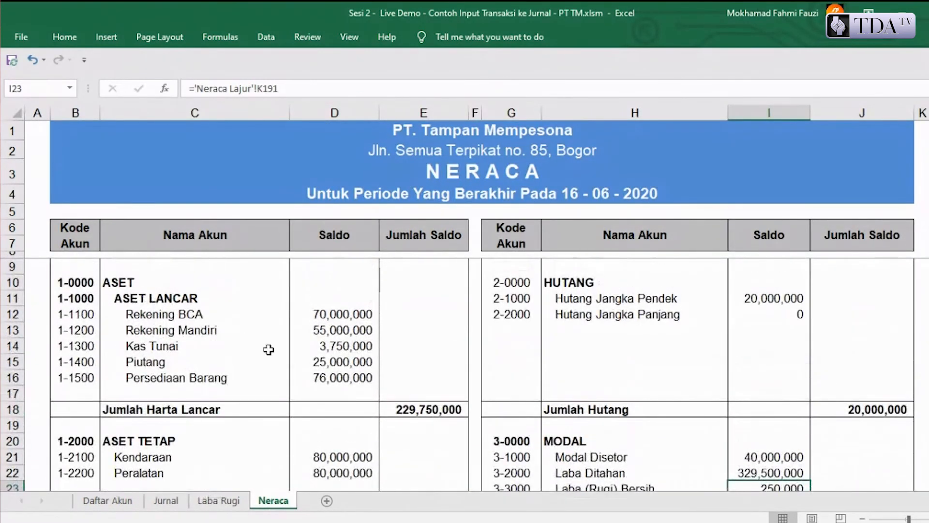
{"action": "left_click", "coordinate": [351, 346]}
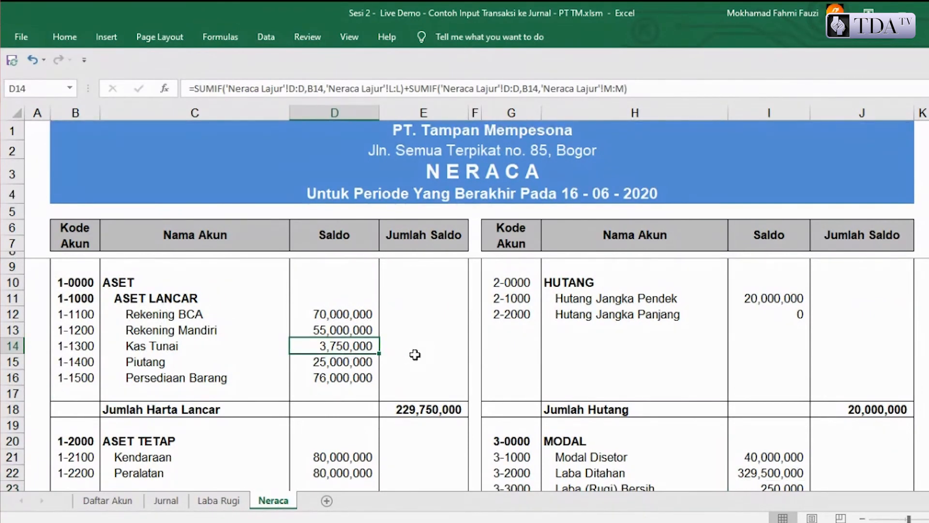
{"action": "scroll", "coordinate": [416, 355], "scroll_direction": "down", "scroll_amount": 2}
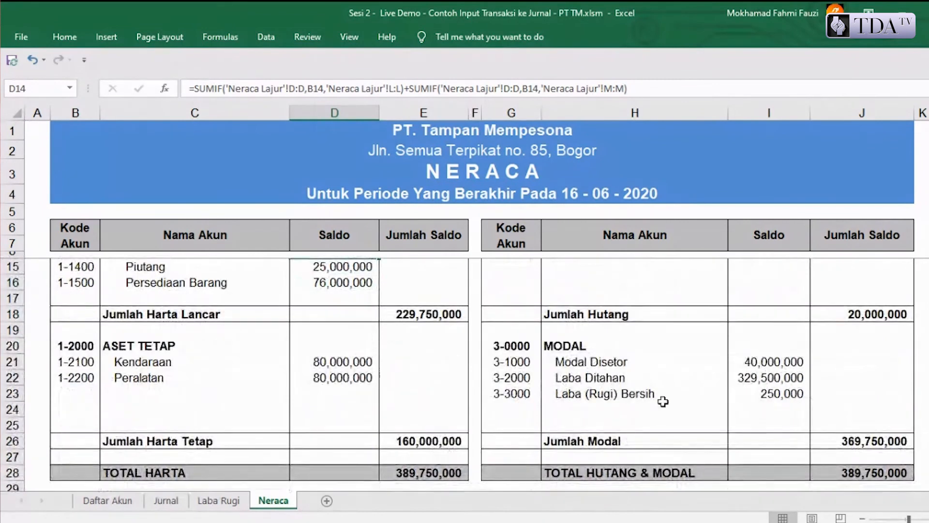
{"action": "left_click", "coordinate": [763, 395]}
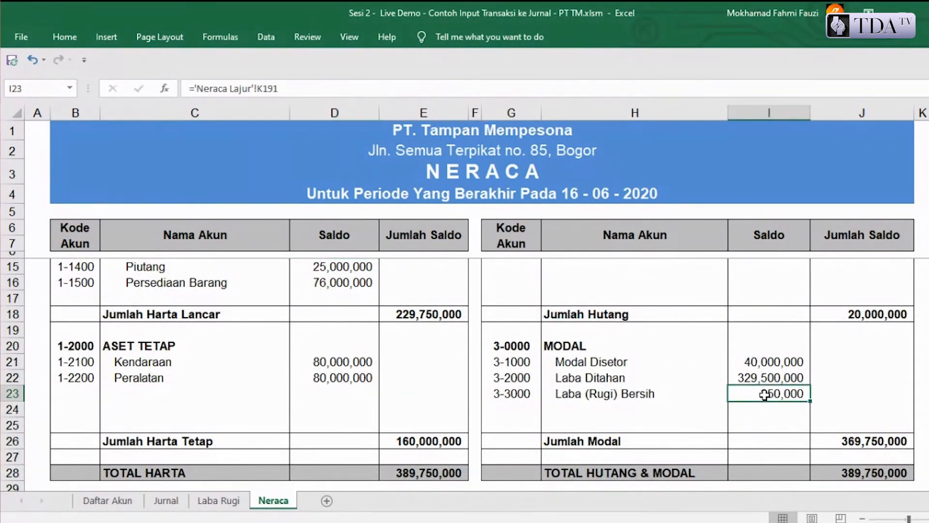
{"action": "left_click", "coordinate": [457, 470]}
{"action": "left_click", "coordinate": [887, 463]}
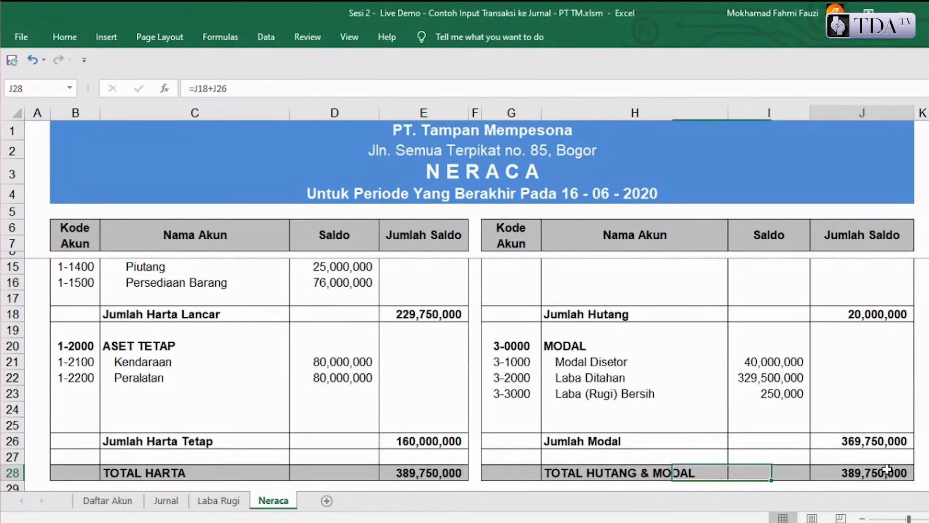